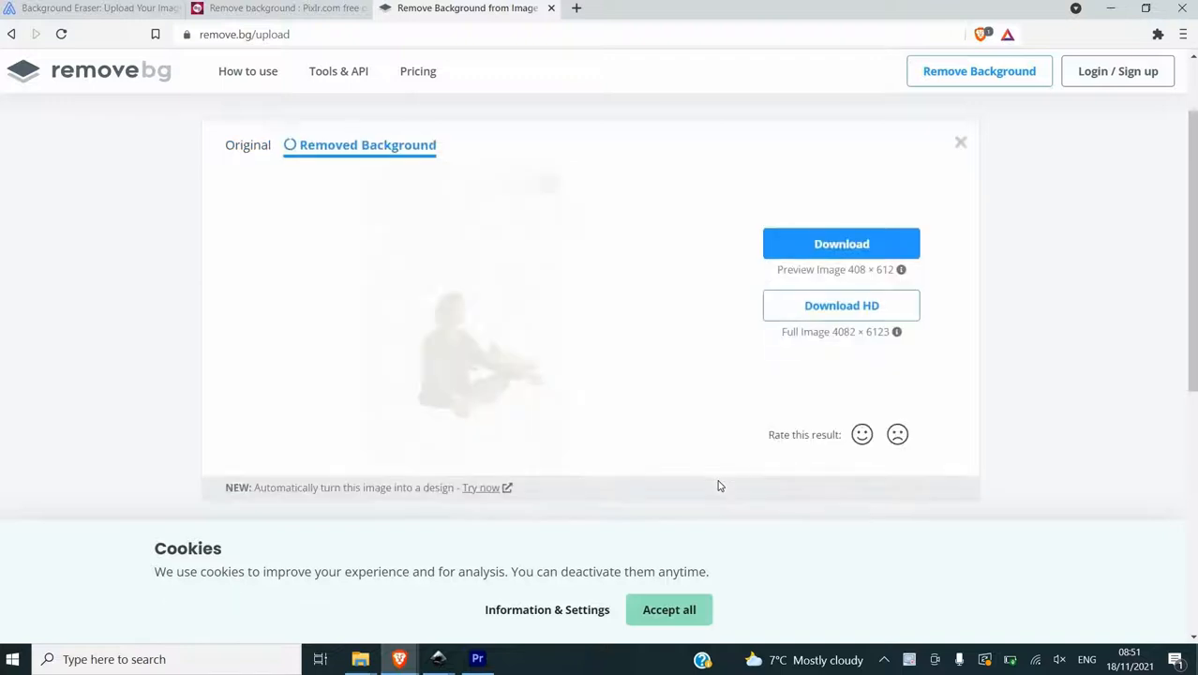
# Download the 408 × 612 preview image of the background-free cutout from remove.bg
pyautogui.scroll(-1, 842, 208)
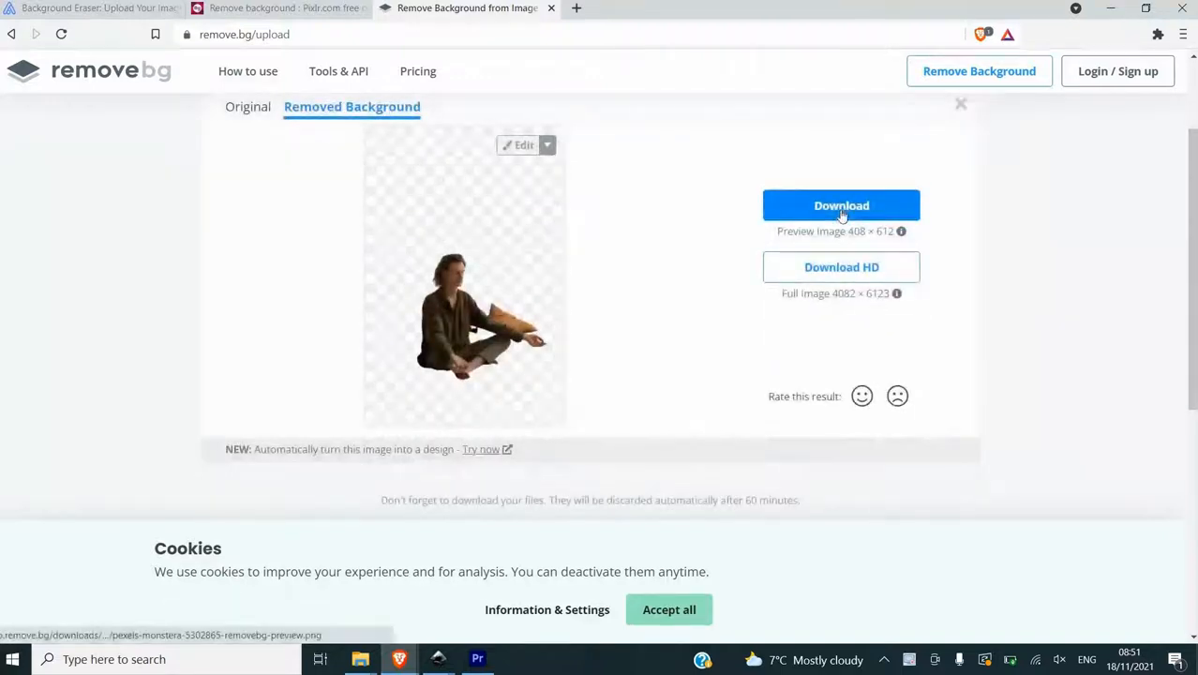
pyautogui.click(842, 211)
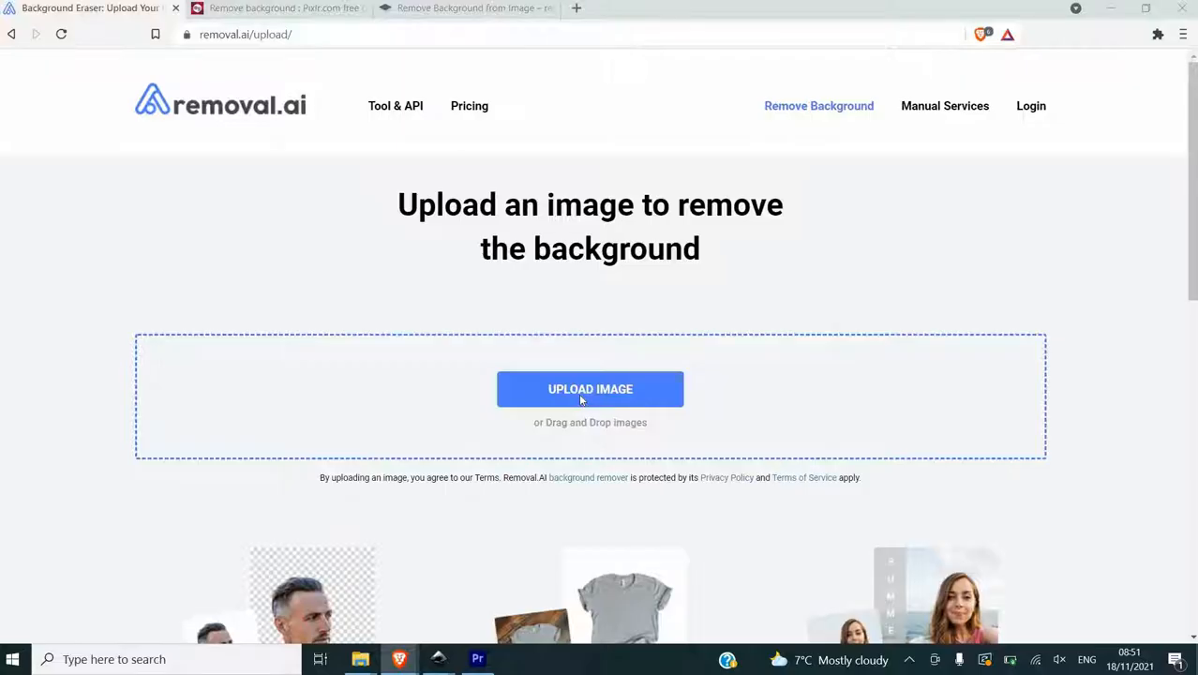
# Upload the image pexels-monstera-5302865 to removal.ai for background removal and bring its cutout result into view
pyautogui.click(583, 393)
pyautogui.click(511, 381)
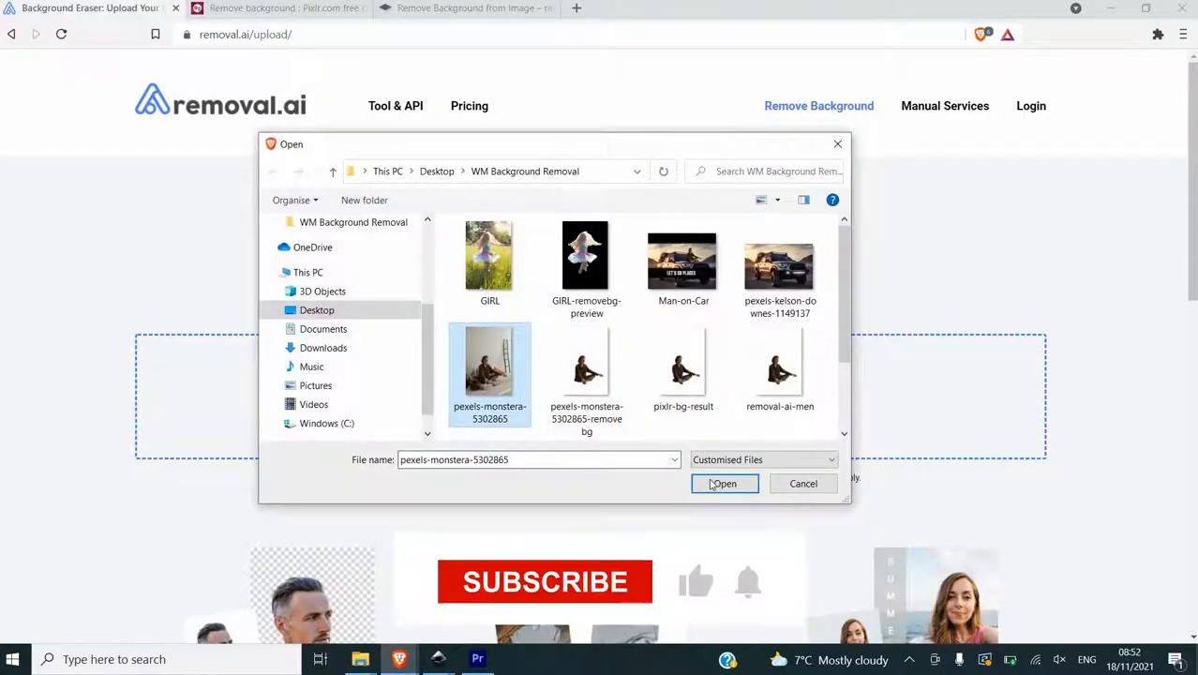
pyautogui.click(712, 484)
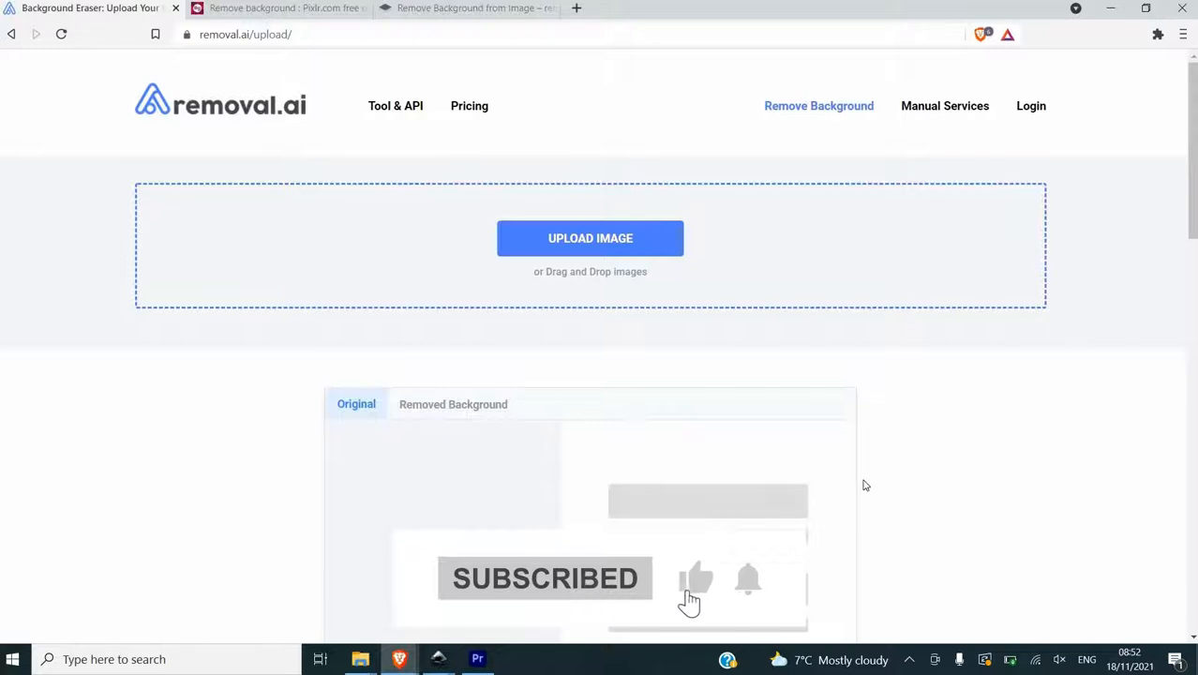
pyautogui.scroll(-3, 852, 466)
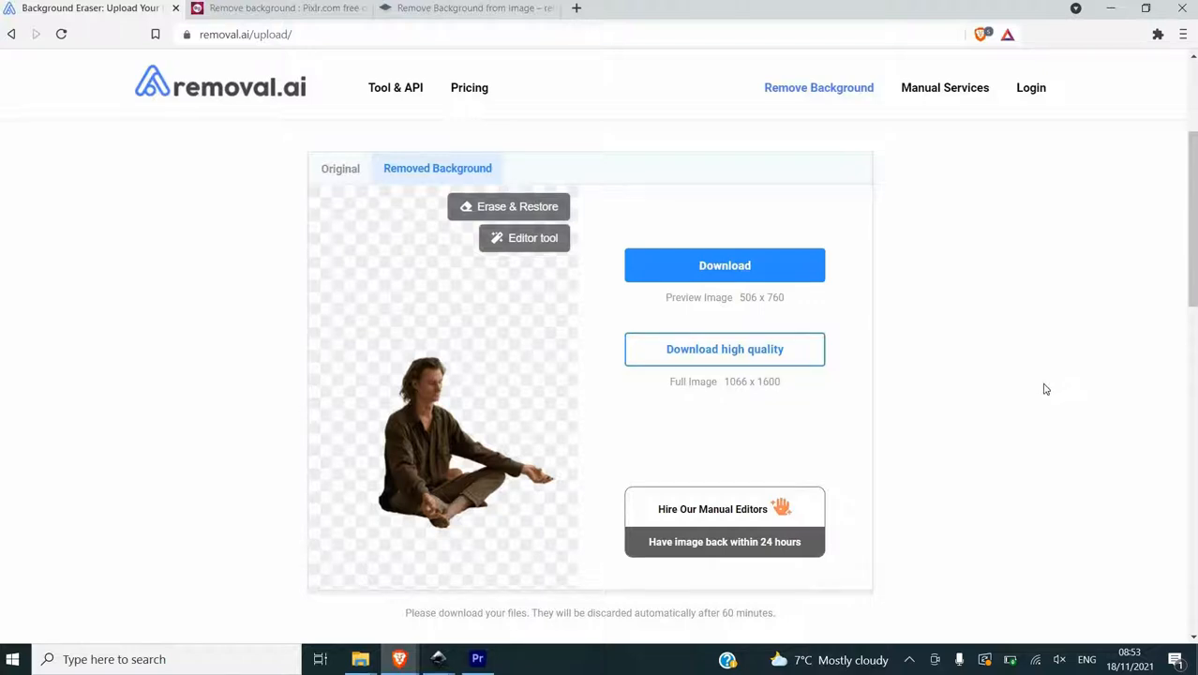
pyautogui.scroll(-1, 1045, 389)
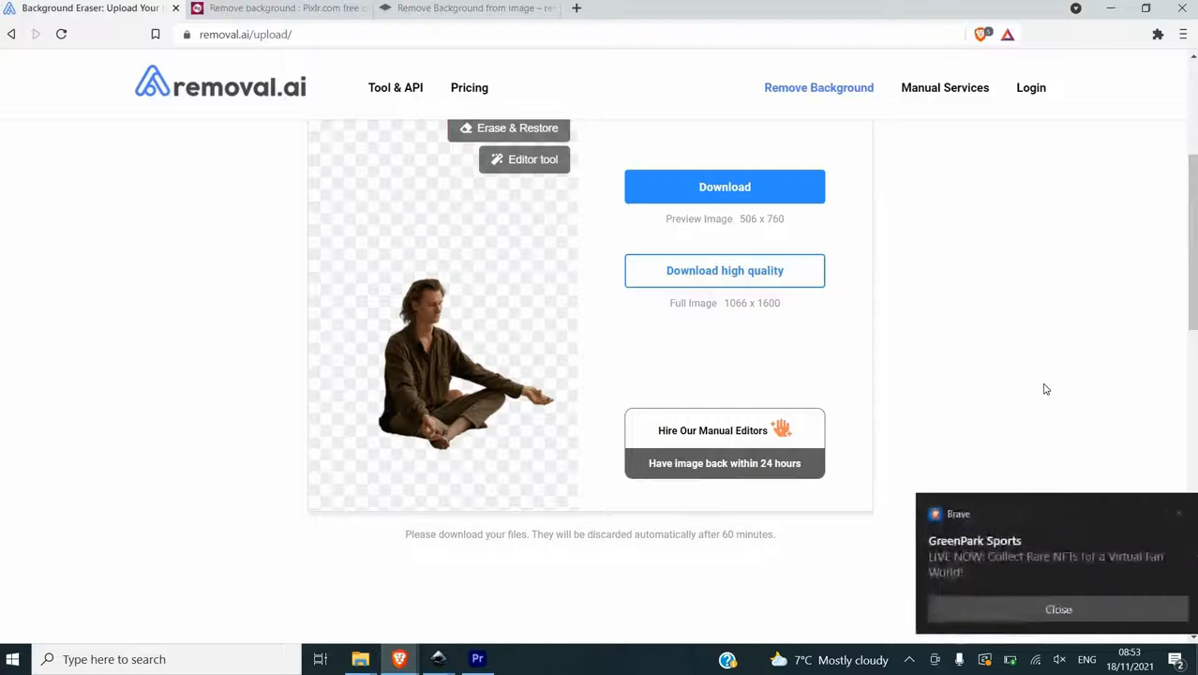
pyautogui.click(1045, 551)
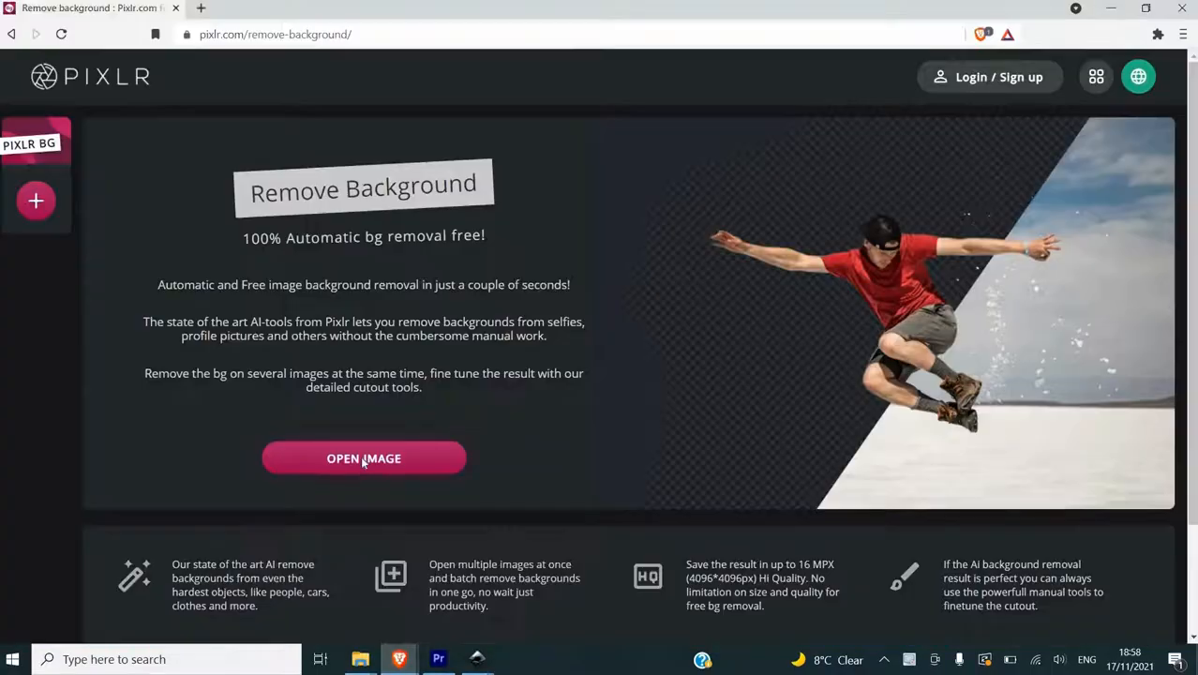
# Open the photo of the seated man from the Desktop folder in Pixlr's background remover
pyautogui.click(388, 457)
pyautogui.scroll(-3, 375, 187)
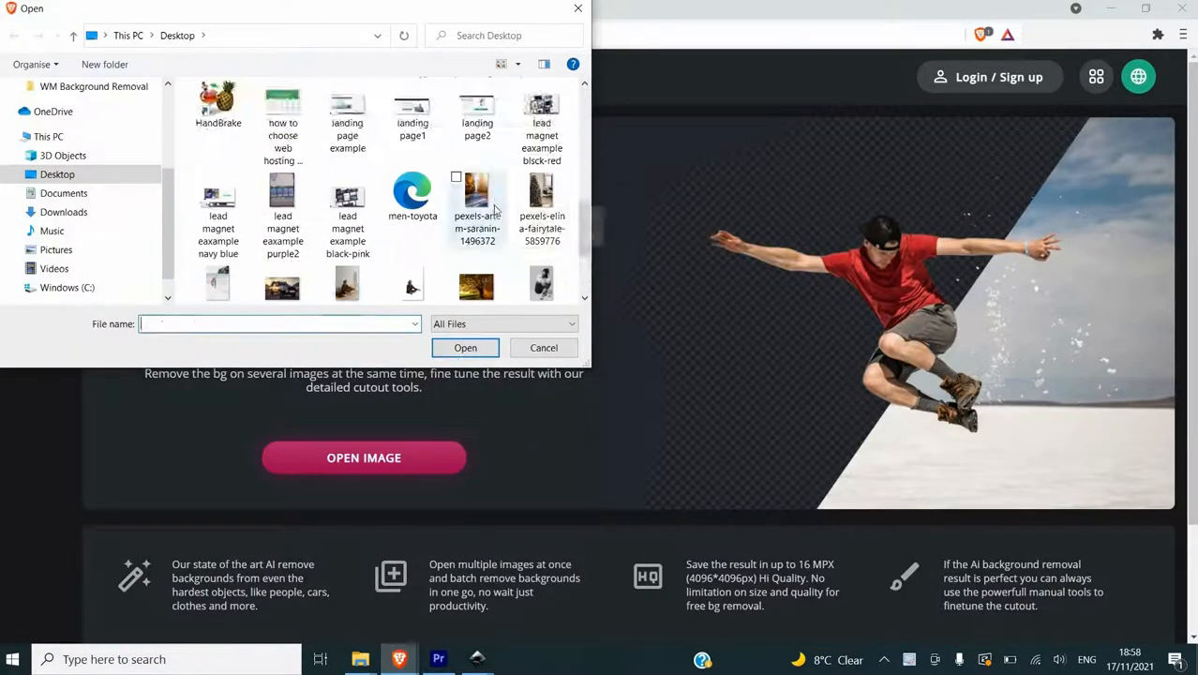
pyautogui.click(347, 253)
pyautogui.click(472, 348)
pyautogui.click(697, 485)
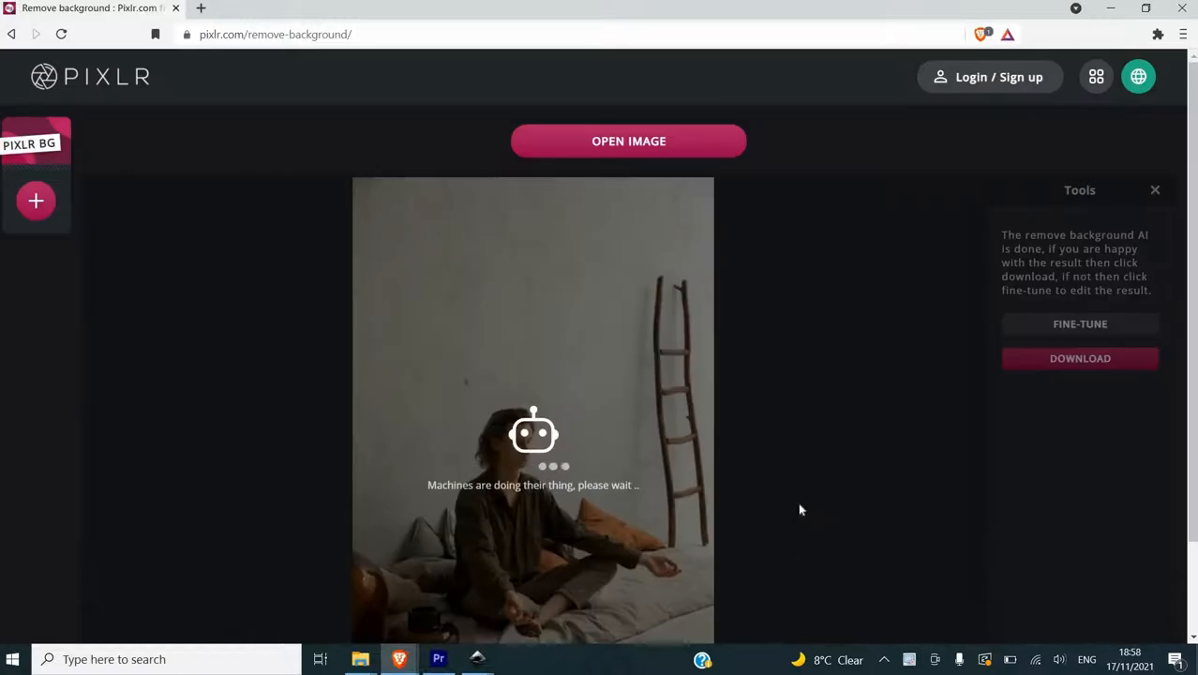
pyautogui.scroll(-1, 1030, 243)
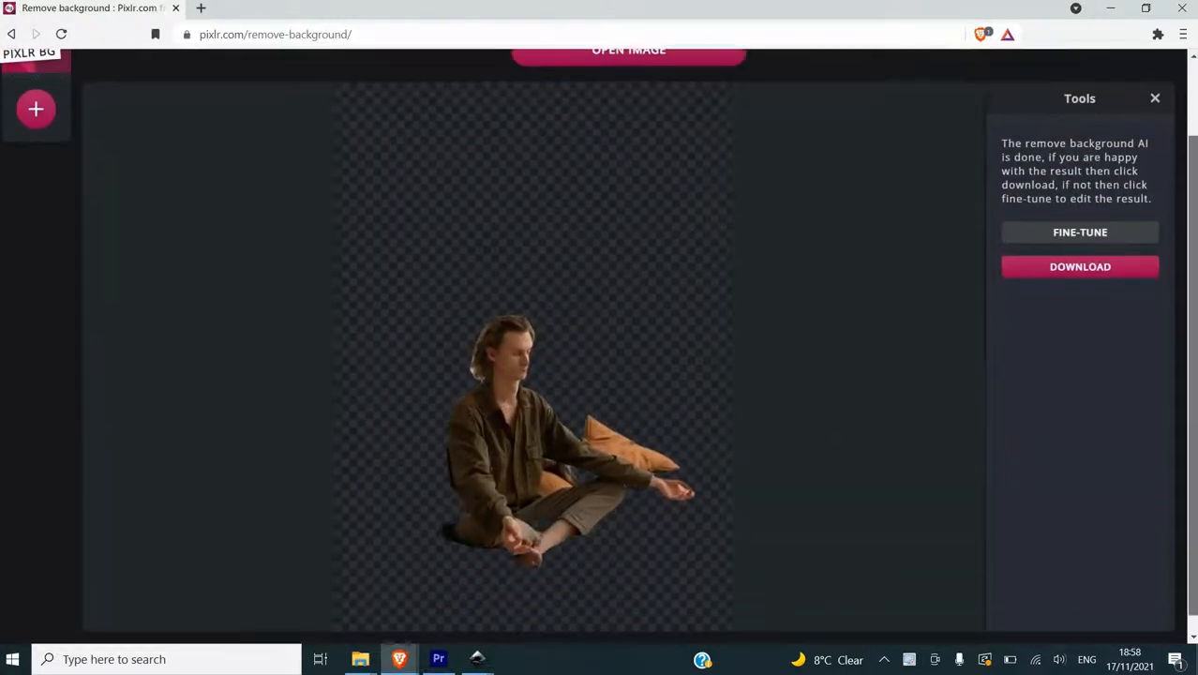
# Fine-tune the cutout by erasing leftover background along the man's back with the 50 px Remove brush
pyautogui.click(1036, 235)
pyautogui.scroll(2, 678, 433)
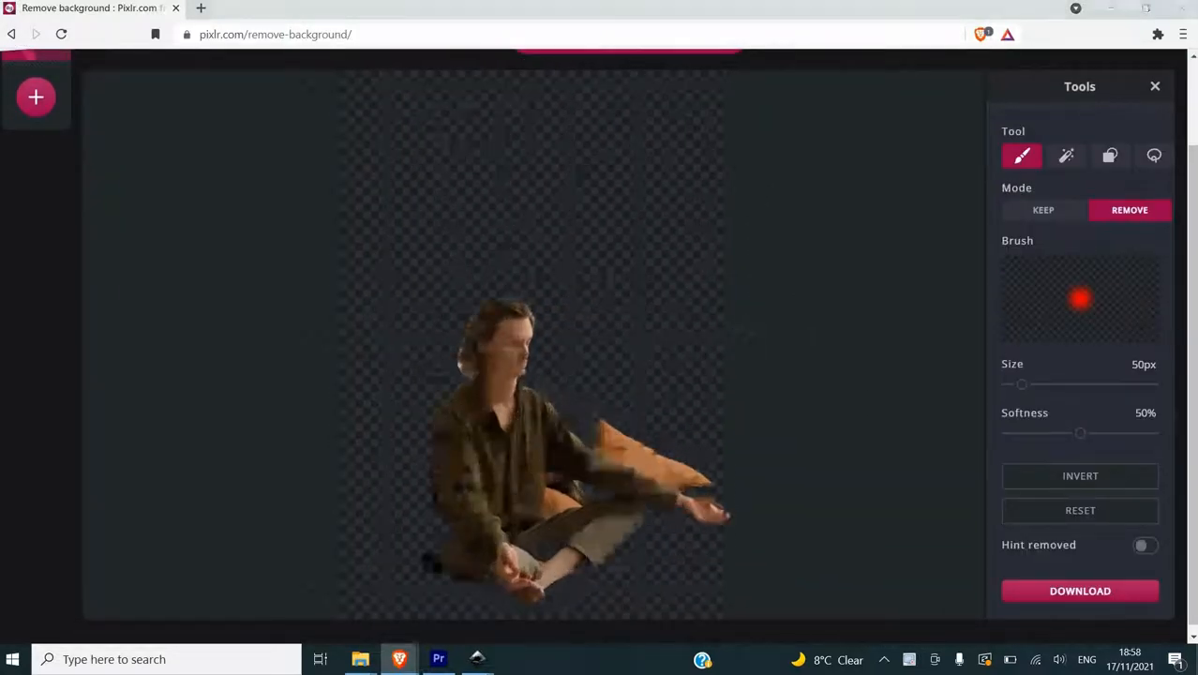
pyautogui.moveTo(679, 433); pyautogui.dragTo(694, 385)
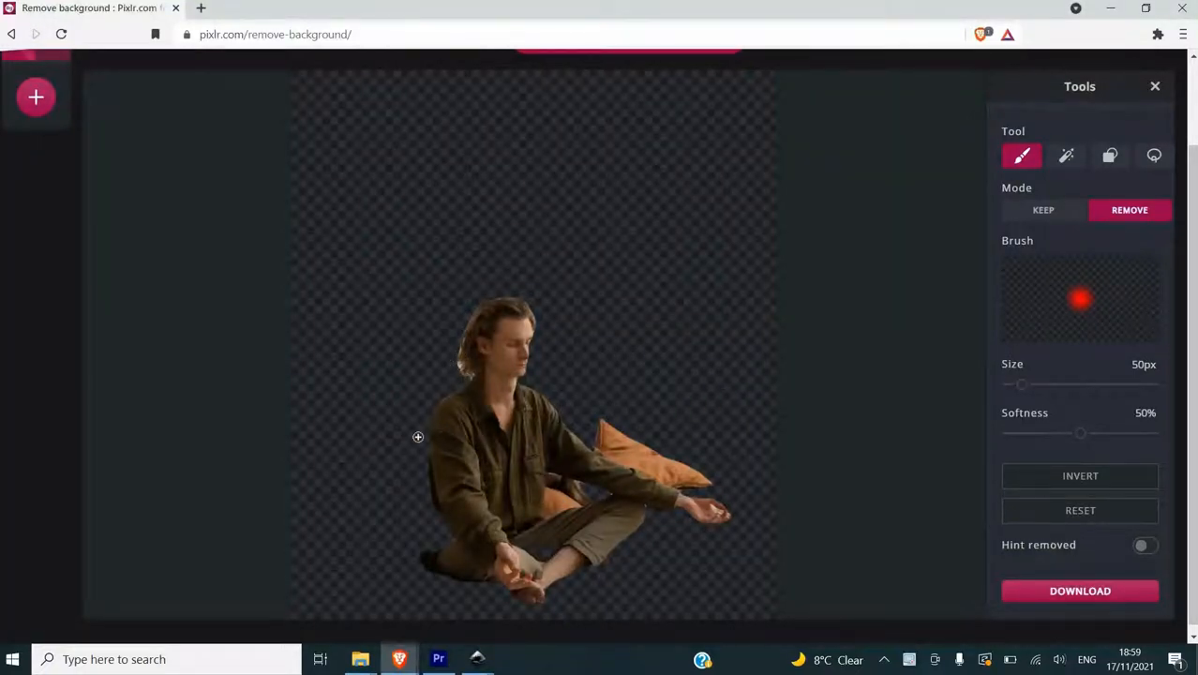
pyautogui.moveTo(419, 498); pyautogui.dragTo(426, 508)
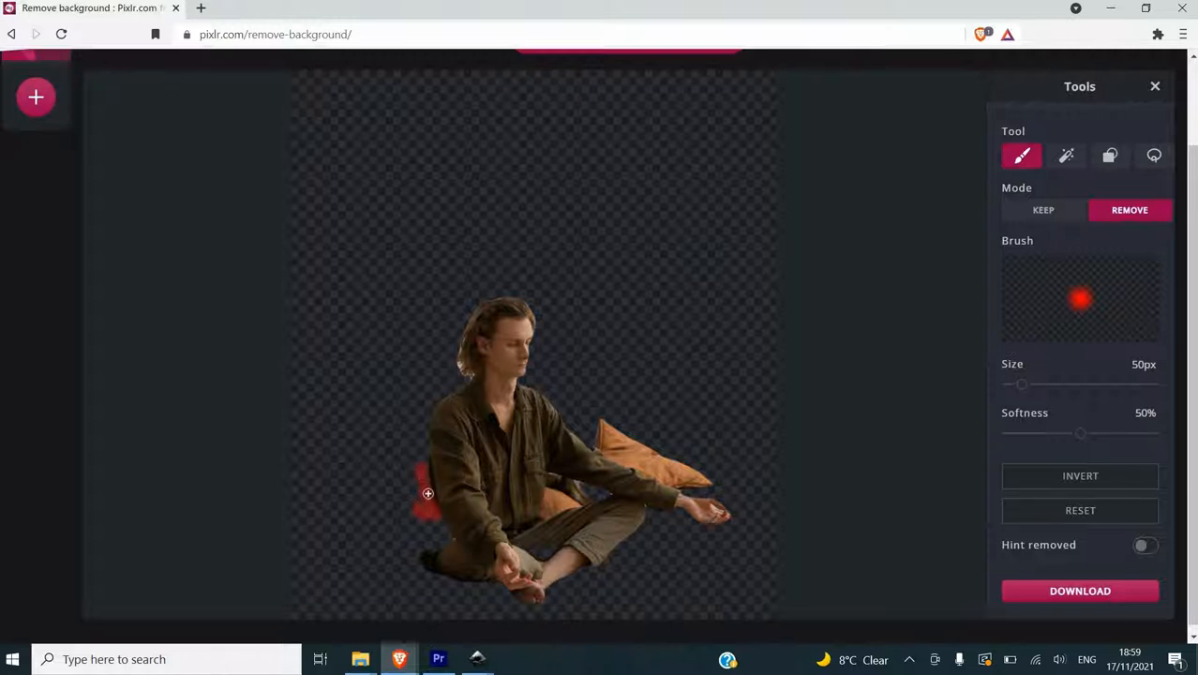
pyautogui.moveTo(431, 492); pyautogui.dragTo(427, 466)
pyautogui.click(460, 364)
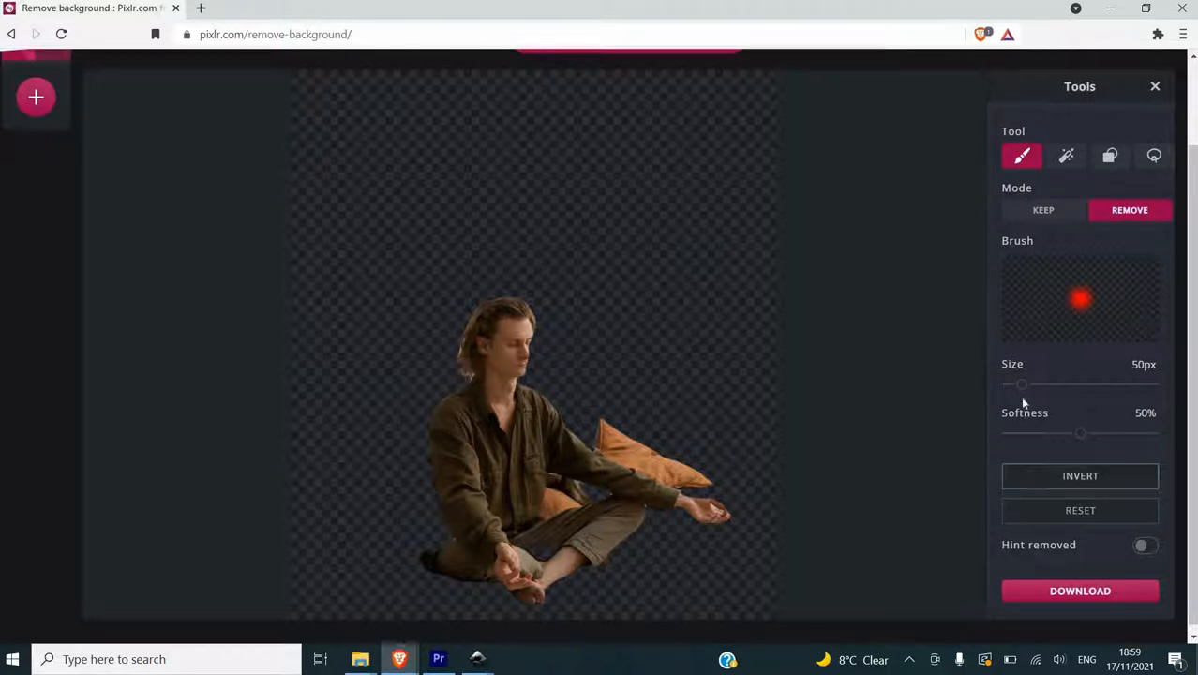
# Erase the orange cushion above the outstretched arm in Remove mode, using a 133 px brush with 69% softness
pyautogui.moveTo(1021, 384); pyautogui.dragTo(1012, 384)
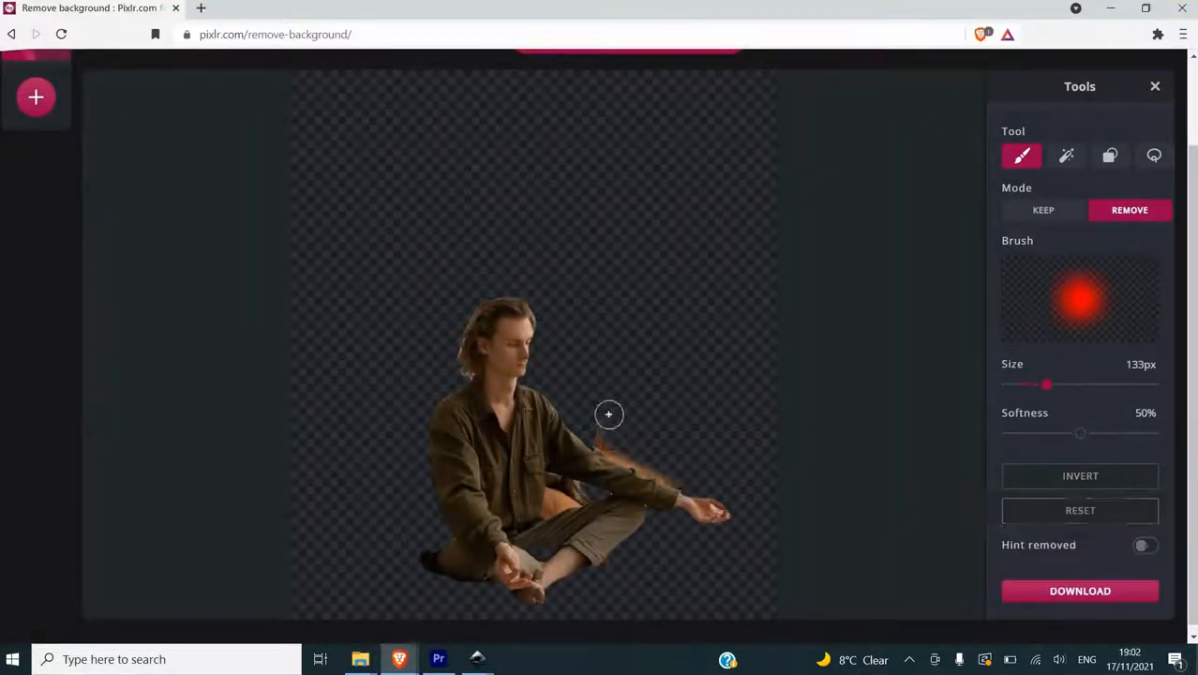
pyautogui.moveTo(1080, 432)
pyautogui.mouseDown()
pyautogui.moveTo(1066, 433)
pyautogui.moveTo(1108, 433)
pyautogui.mouseUp()
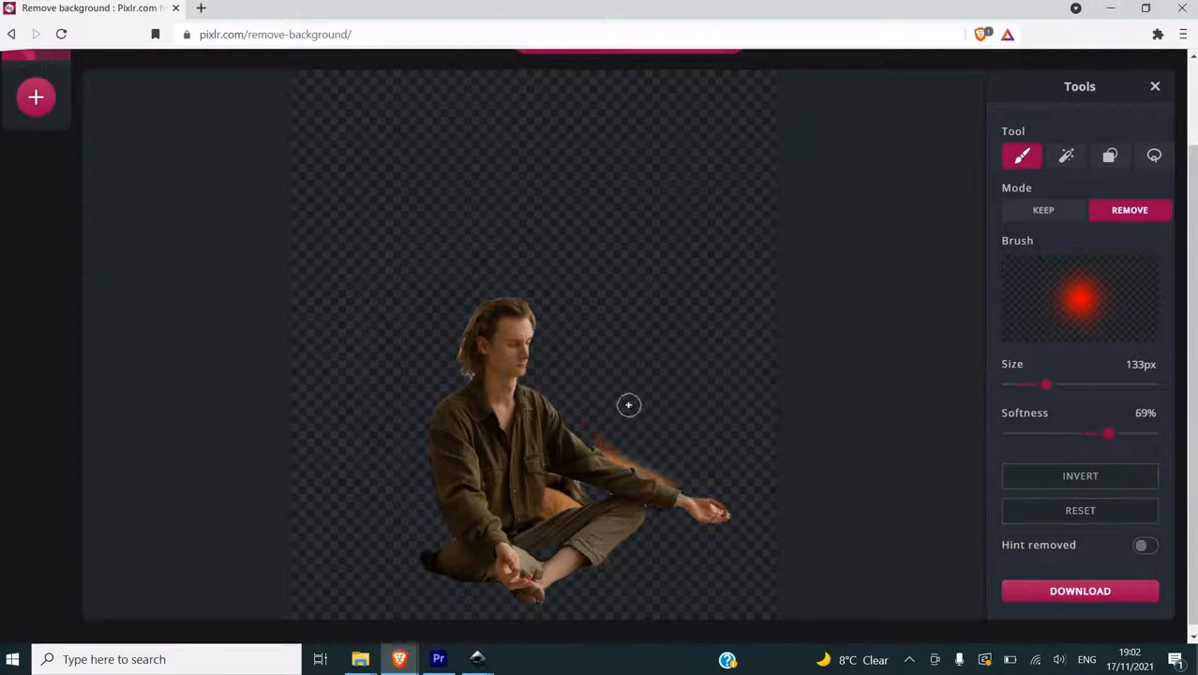
pyautogui.moveTo(614, 445); pyautogui.dragTo(669, 480)
pyautogui.moveTo(592, 429); pyautogui.dragTo(629, 461)
# Erase the cushion residue along the outstretched sleeve with a 66 px Remove brush and restore the sleeve edge near the wrist in Keep mode
pyautogui.click(1047, 214)
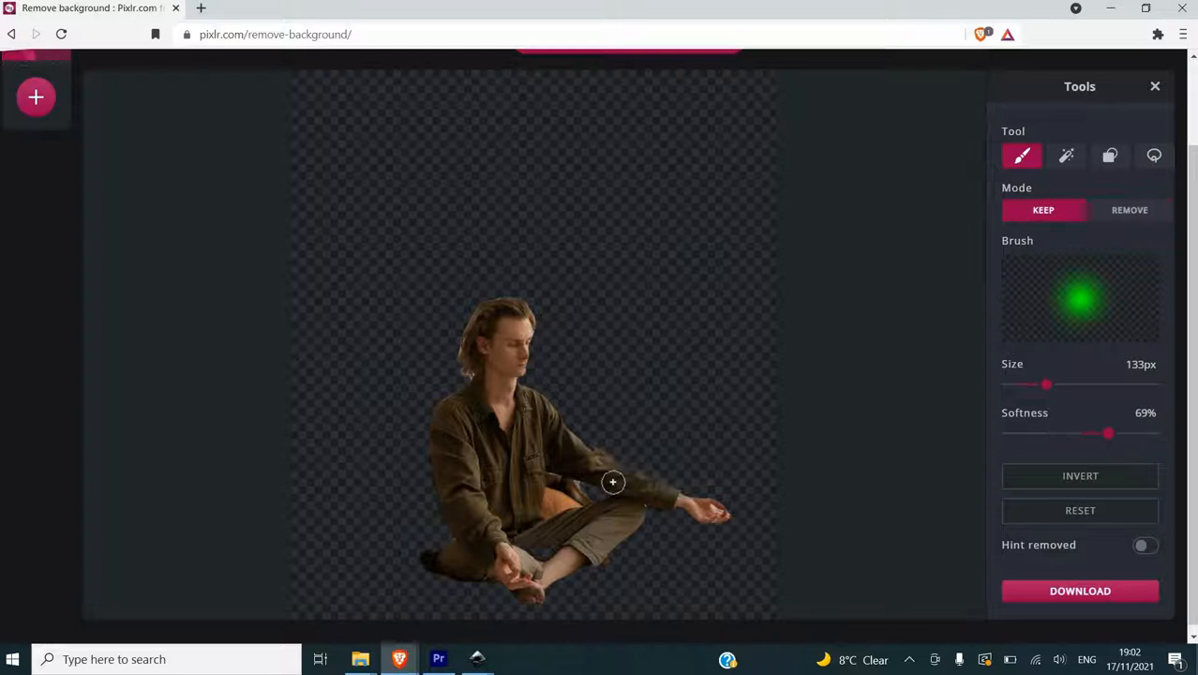
pyautogui.click(1125, 214)
pyautogui.click(1026, 384)
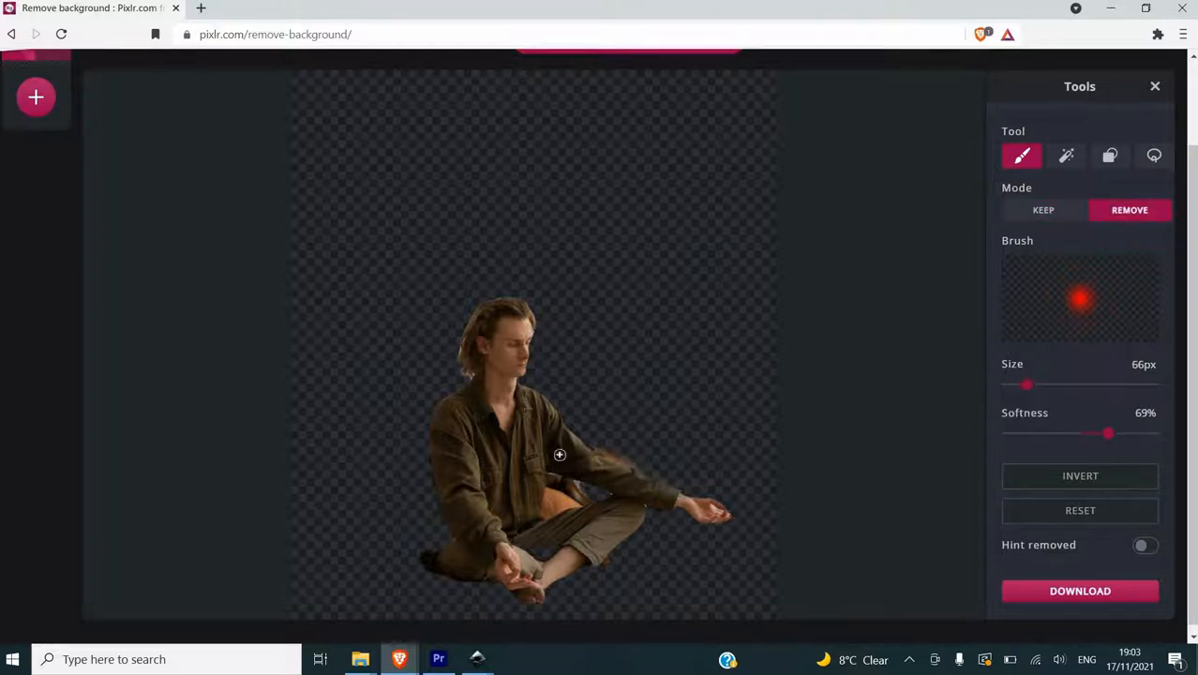
pyautogui.moveTo(615, 454); pyautogui.dragTo(631, 459)
pyautogui.moveTo(712, 487); pyautogui.dragTo(606, 448)
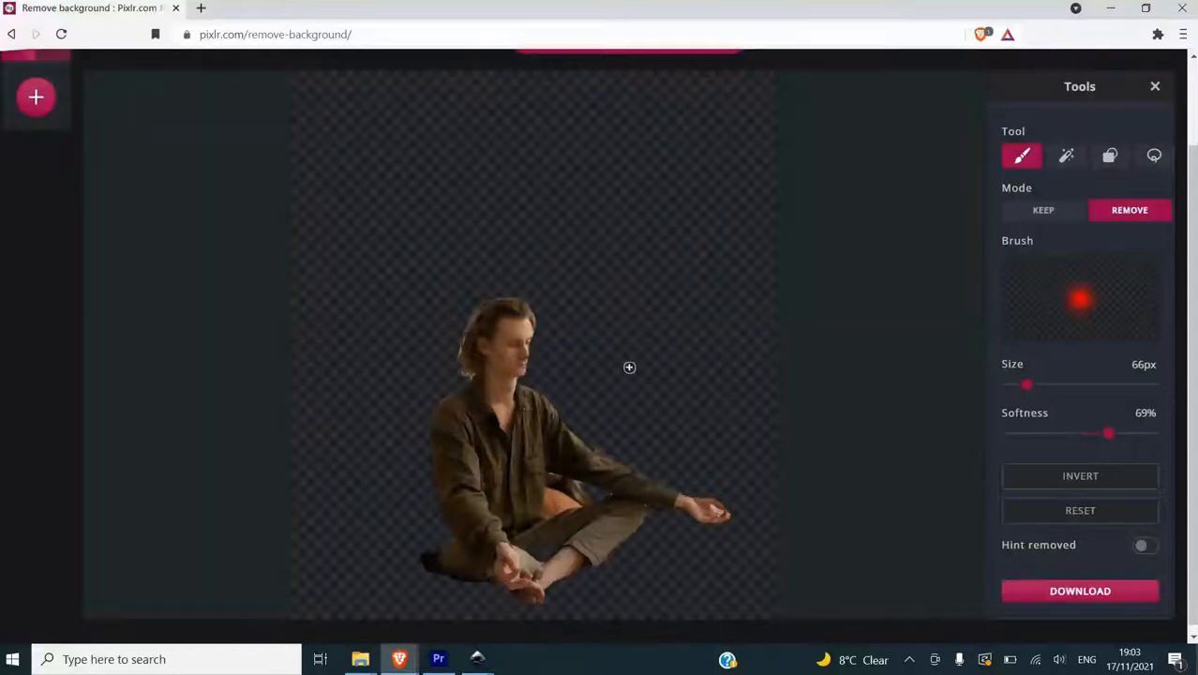
pyautogui.click(1043, 210)
pyautogui.moveTo(675, 494)
pyautogui.mouseDown()
pyautogui.moveTo(649, 489)
pyautogui.moveTo(663, 491)
pyautogui.mouseUp()
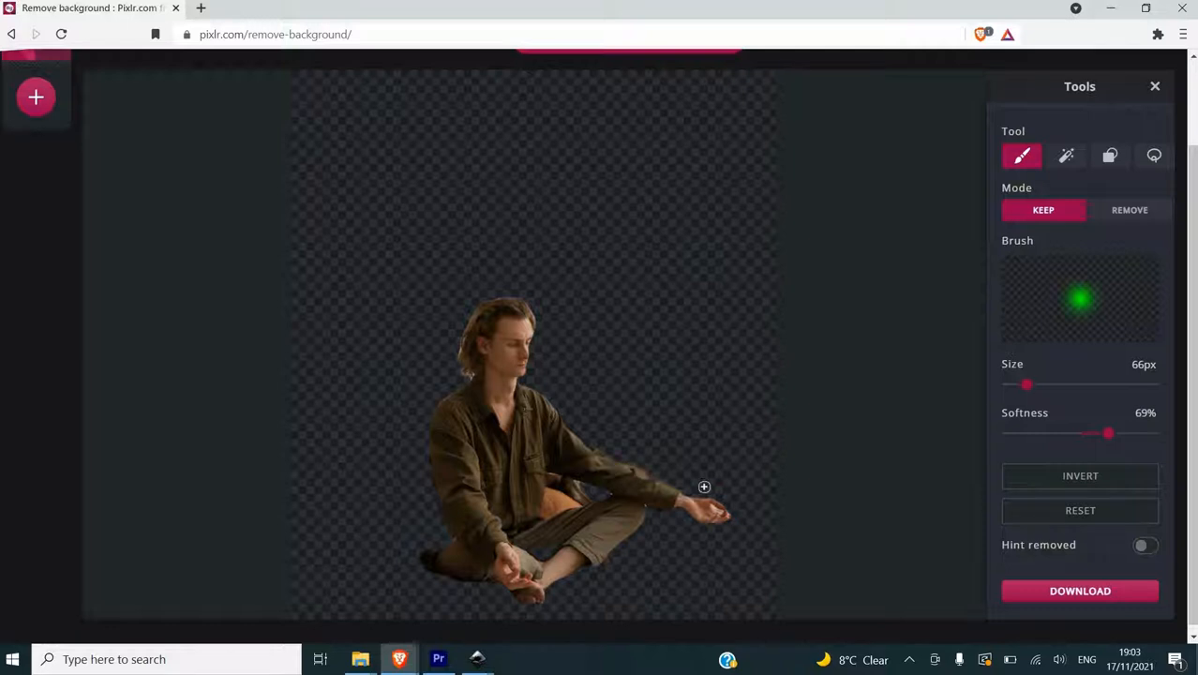
# Clean the upper edge of the forearm with a 26 px Remove brush and restore the clipped parts of the sleeve
pyautogui.click(1129, 210)
pyautogui.moveTo(1026, 384); pyautogui.dragTo(1015, 384)
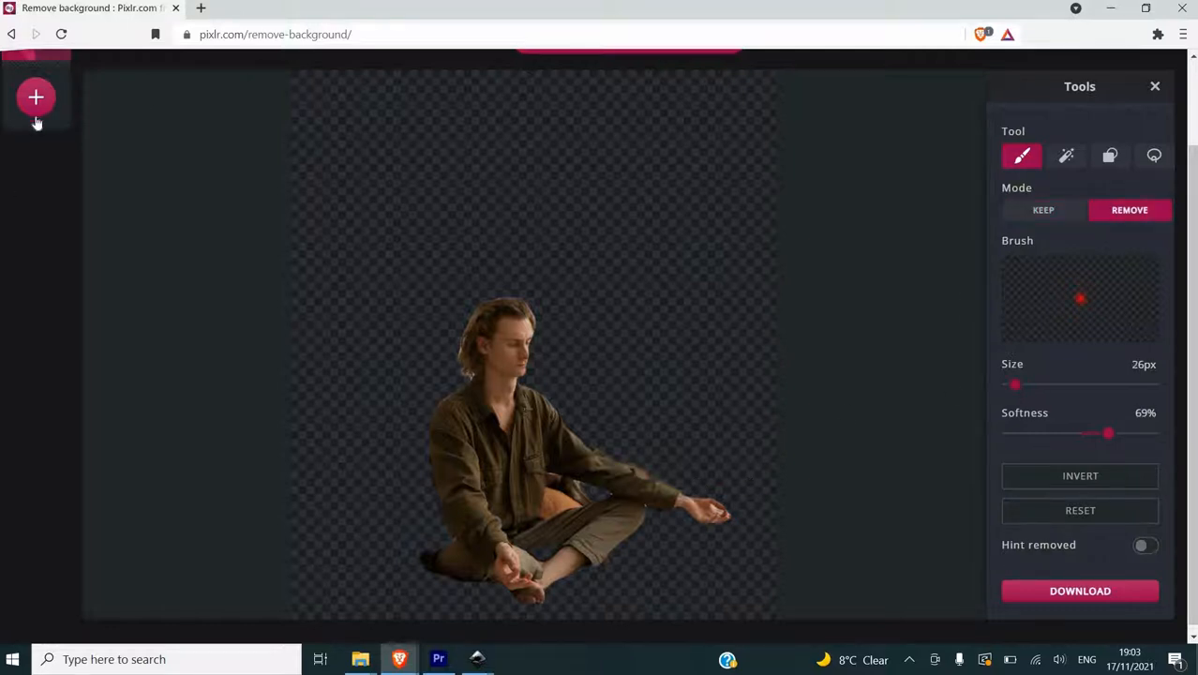
pyautogui.scroll(5, 574, 356)
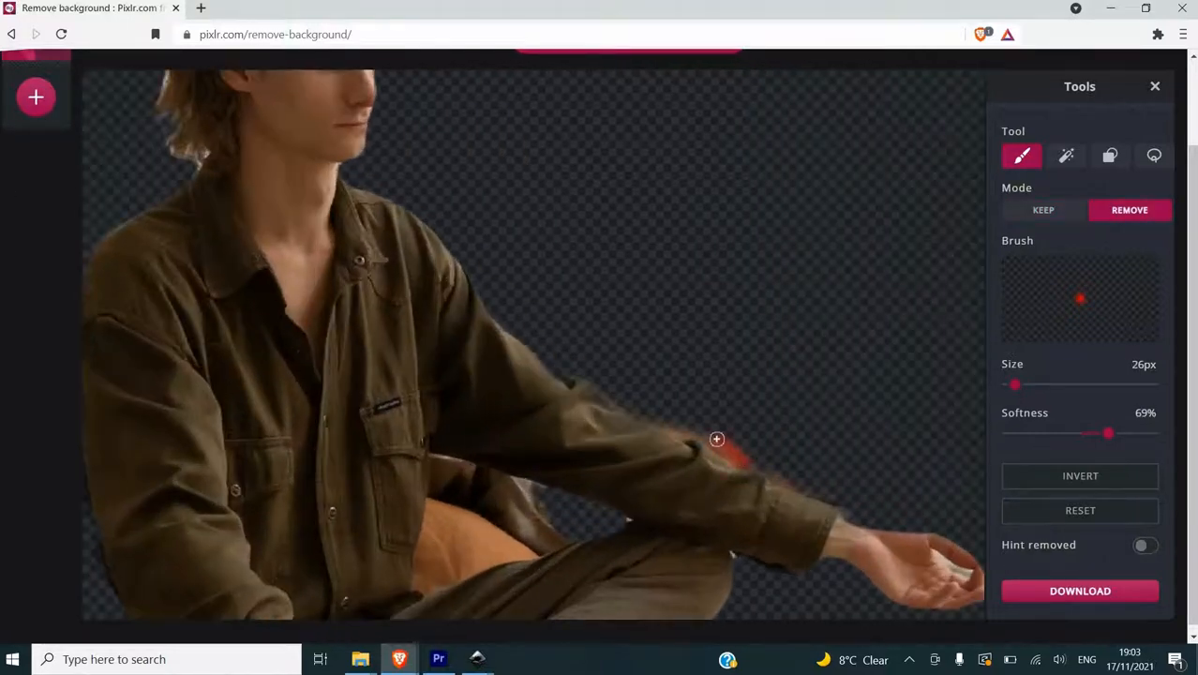
pyautogui.moveTo(715, 439)
pyautogui.mouseDown()
pyautogui.moveTo(626, 416)
pyautogui.moveTo(606, 388)
pyautogui.moveTo(821, 499)
pyautogui.mouseUp()
pyautogui.press('x')
pyautogui.moveTo(736, 485)
pyautogui.mouseDown()
pyautogui.moveTo(770, 491)
pyautogui.moveTo(741, 473)
pyautogui.mouseUp()
pyautogui.moveTo(585, 403)
pyautogui.mouseDown()
pyautogui.moveTo(679, 450)
pyautogui.moveTo(623, 420)
pyautogui.moveTo(660, 431)
pyautogui.mouseUp()
# Erase the cushions visible between the arm and the knee in Remove mode with a 104 px brush
pyautogui.click(1130, 209)
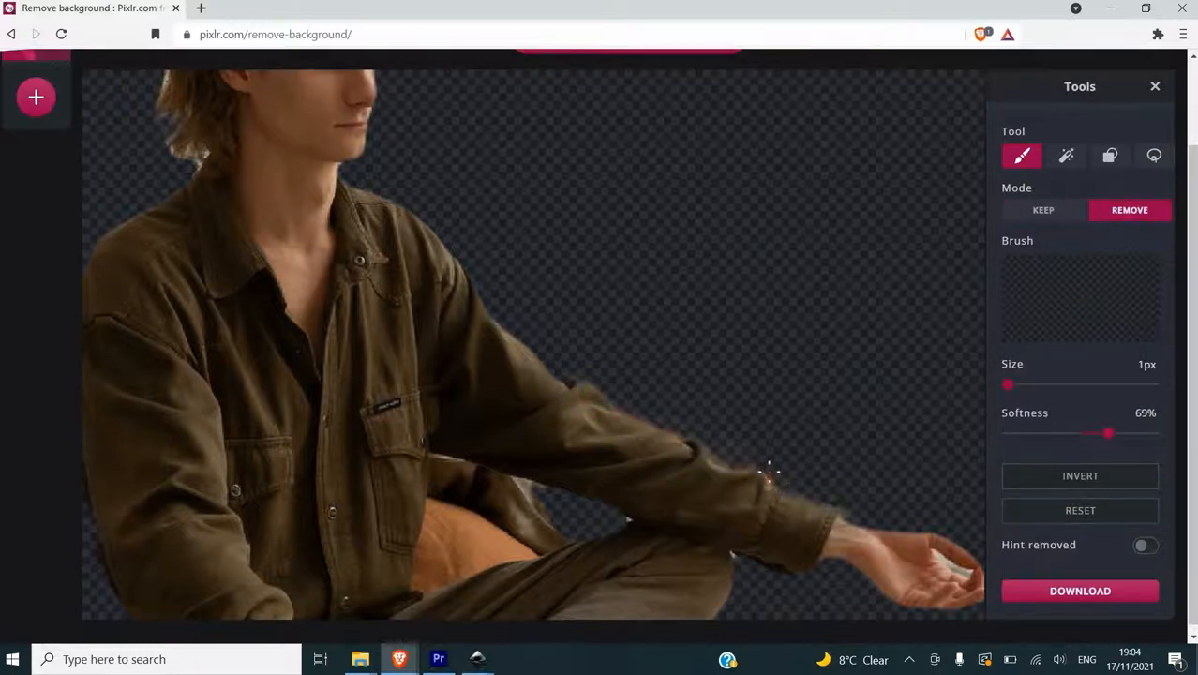
pyautogui.click(1015, 386)
pyautogui.scroll(-2, 682, 436)
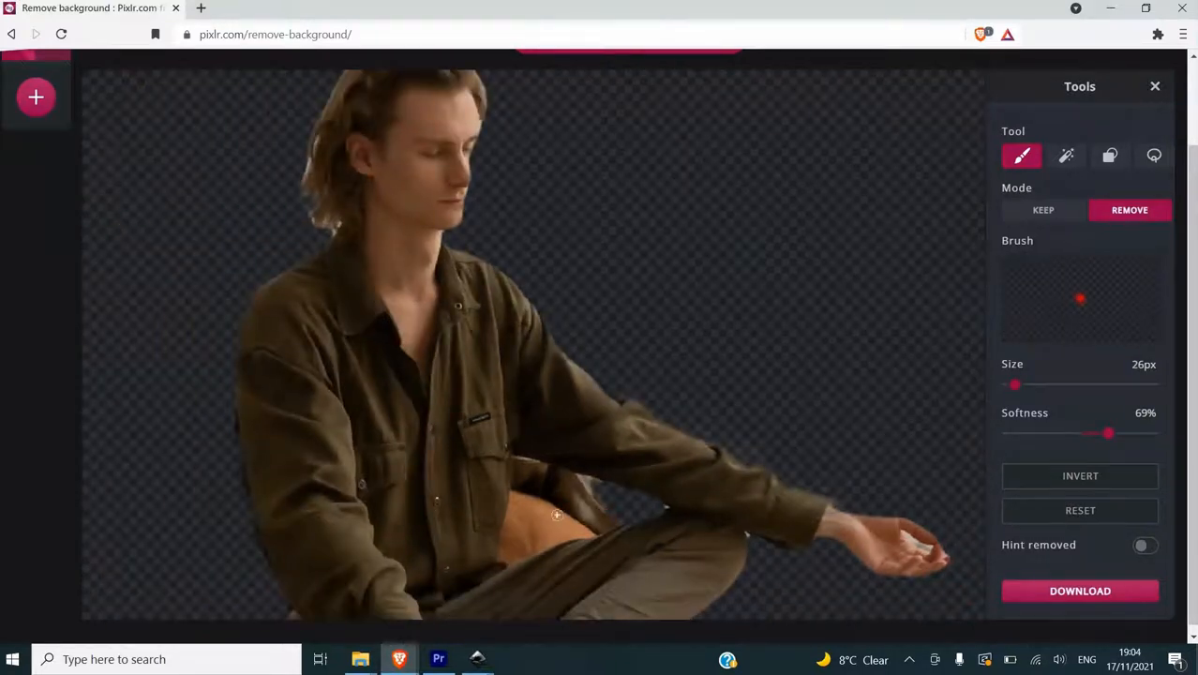
pyautogui.moveTo(1015, 386)
pyautogui.mouseDown()
pyautogui.moveTo(1020, 413)
pyautogui.moveTo(1037, 385)
pyautogui.mouseUp()
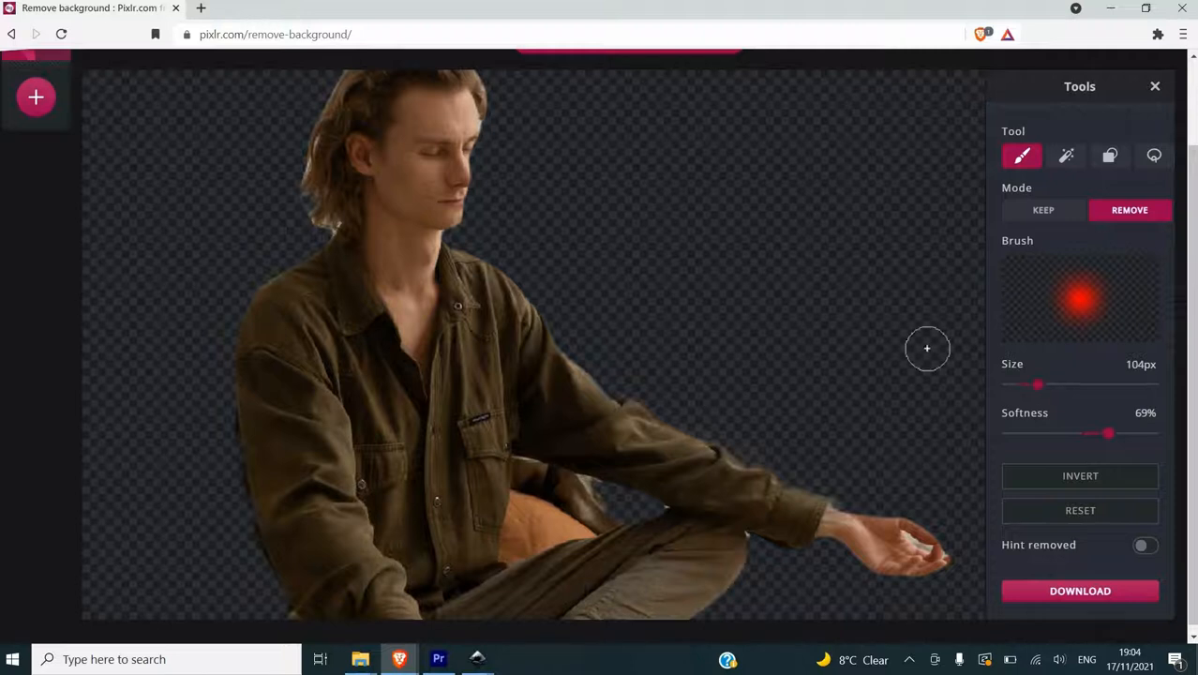
pyautogui.moveTo(614, 492)
pyautogui.mouseDown()
pyautogui.moveTo(581, 501)
pyautogui.moveTo(527, 479)
pyautogui.moveTo(521, 499)
pyautogui.moveTo(576, 492)
pyautogui.mouseUp()
pyautogui.scroll(3, 599, 485)
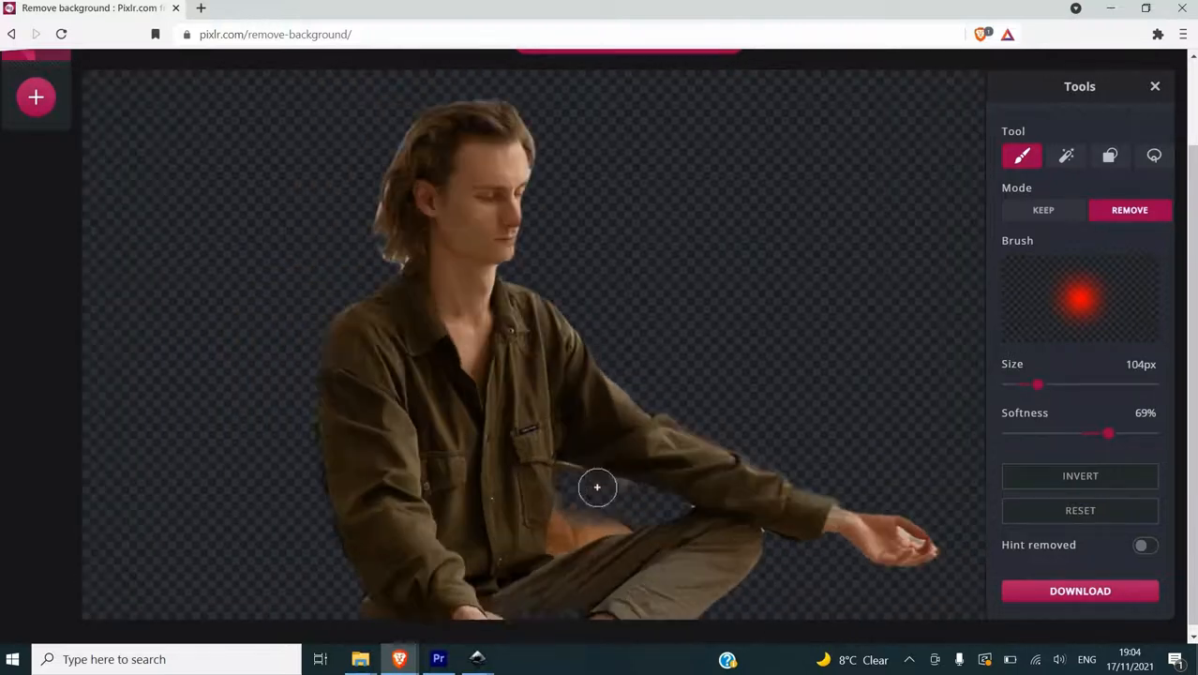
pyautogui.scroll(-3, 655, 469)
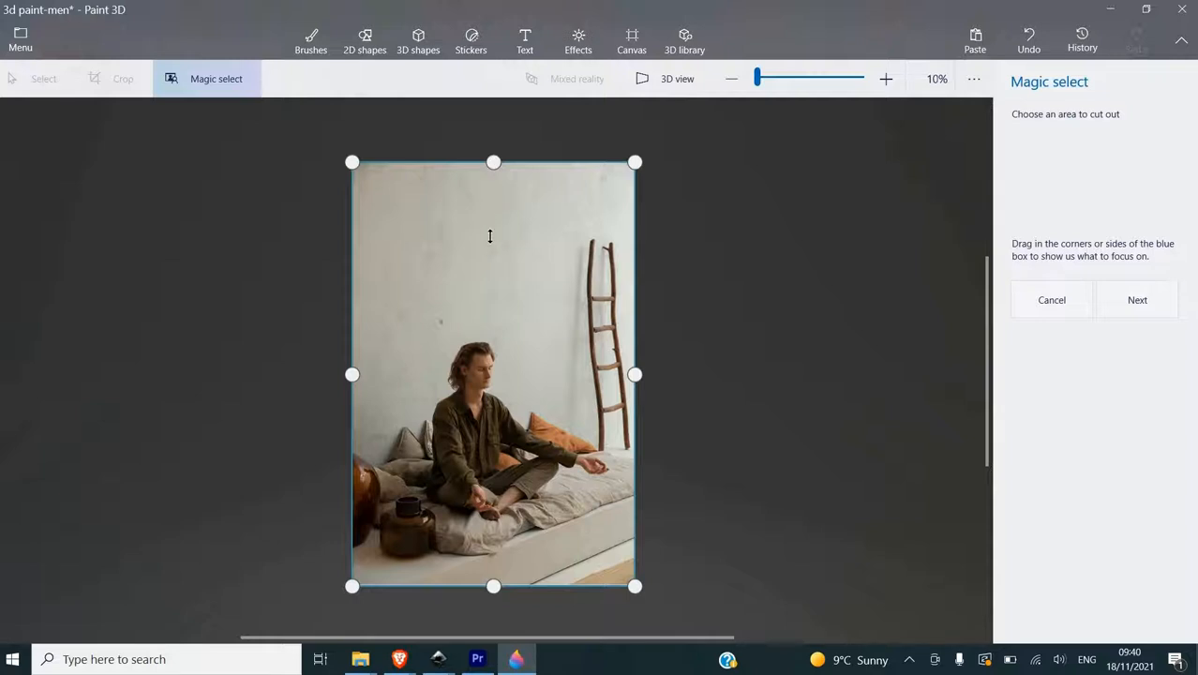
# In Paint 3D, fit the Magic select area tightly around the seated man and proceed to refining the cutout
pyautogui.moveTo(489, 236)
pyautogui.mouseDown()
pyautogui.moveTo(481, 330)
pyautogui.moveTo(492, 160)
pyautogui.moveTo(482, 339)
pyautogui.mouseUp()
pyautogui.moveTo(364, 460); pyautogui.dragTo(441, 460)
pyautogui.moveTo(631, 460); pyautogui.dragTo(613, 459)
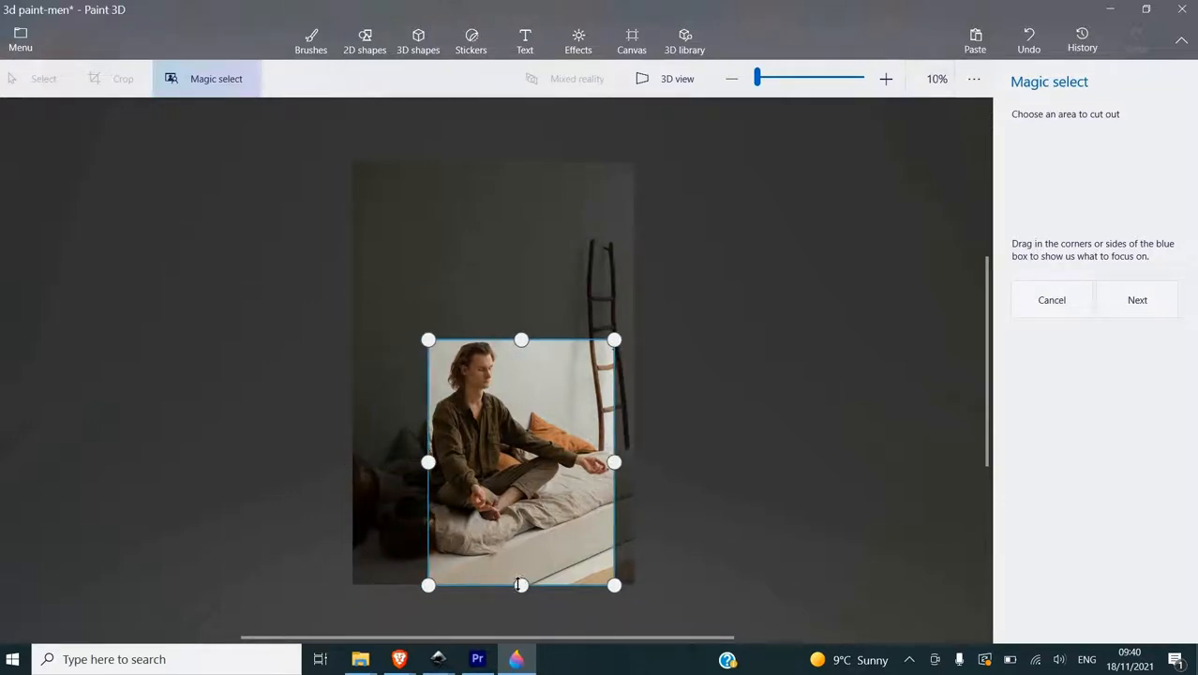
pyautogui.moveTo(519, 584); pyautogui.dragTo(521, 528)
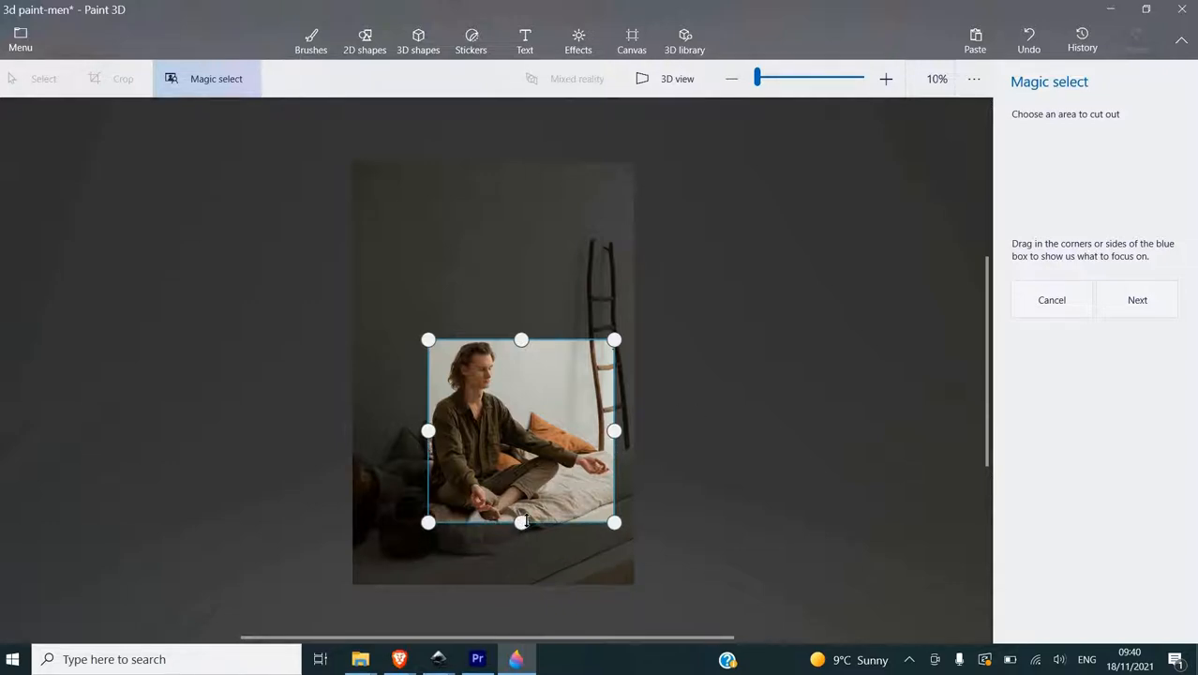
pyautogui.moveTo(615, 430); pyautogui.dragTo(612, 432)
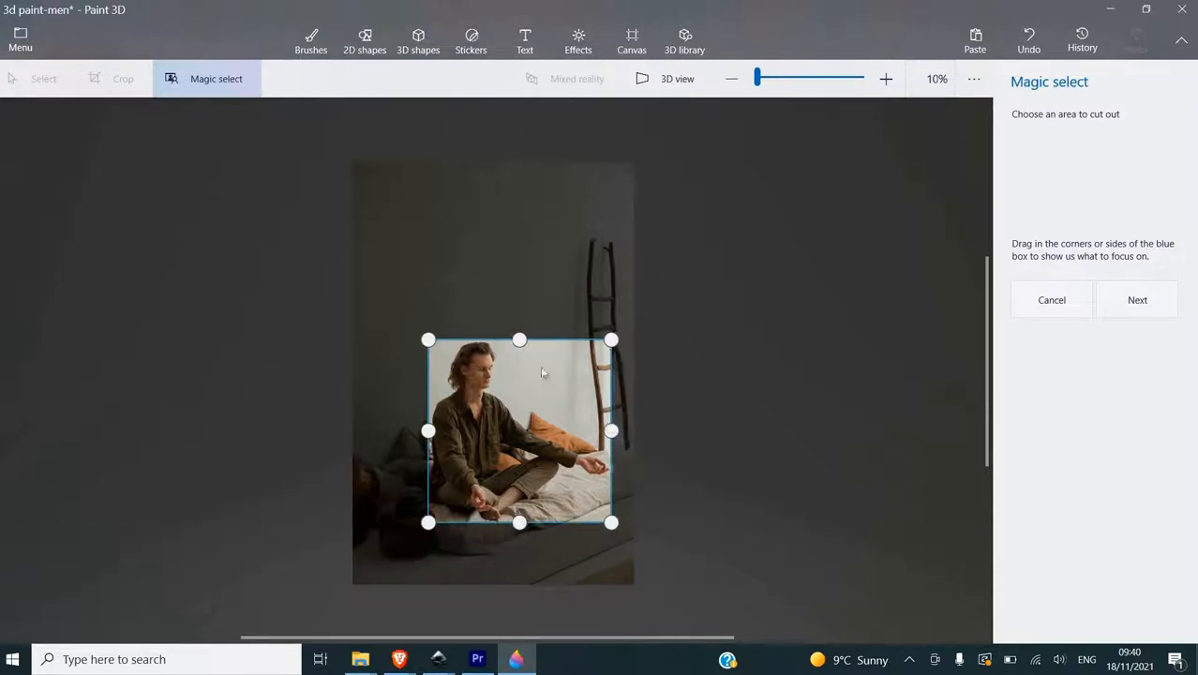
pyautogui.moveTo(524, 342); pyautogui.dragTo(524, 343)
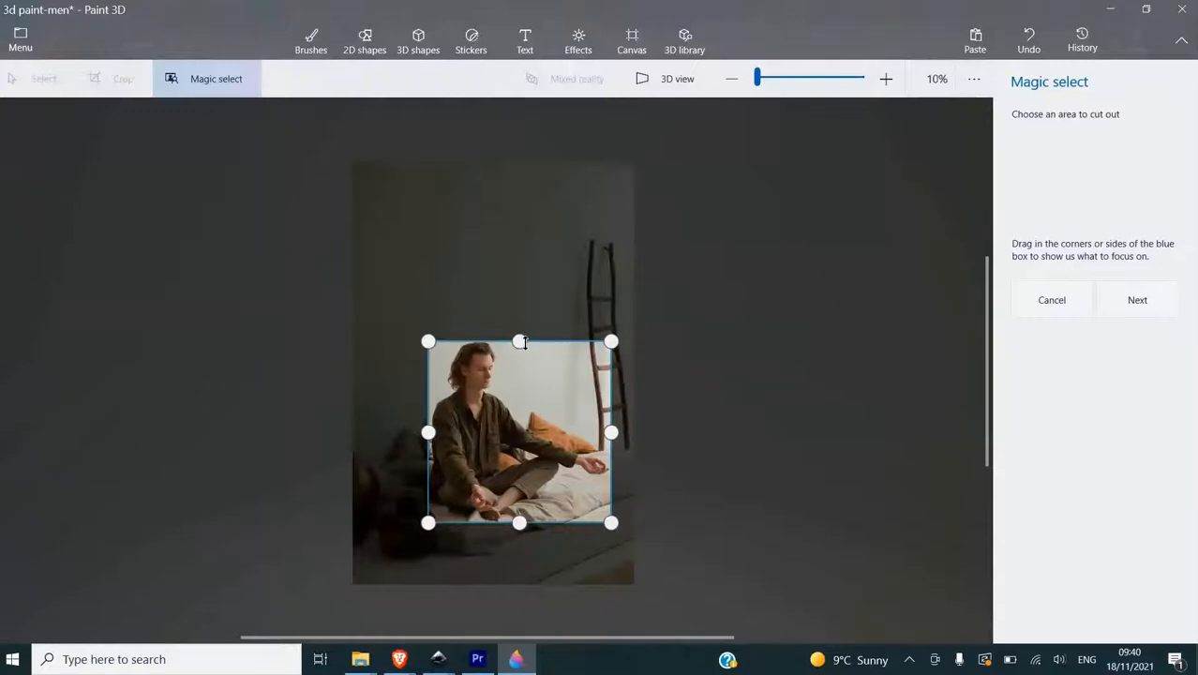
pyautogui.moveTo(428, 431); pyautogui.dragTo(430, 432)
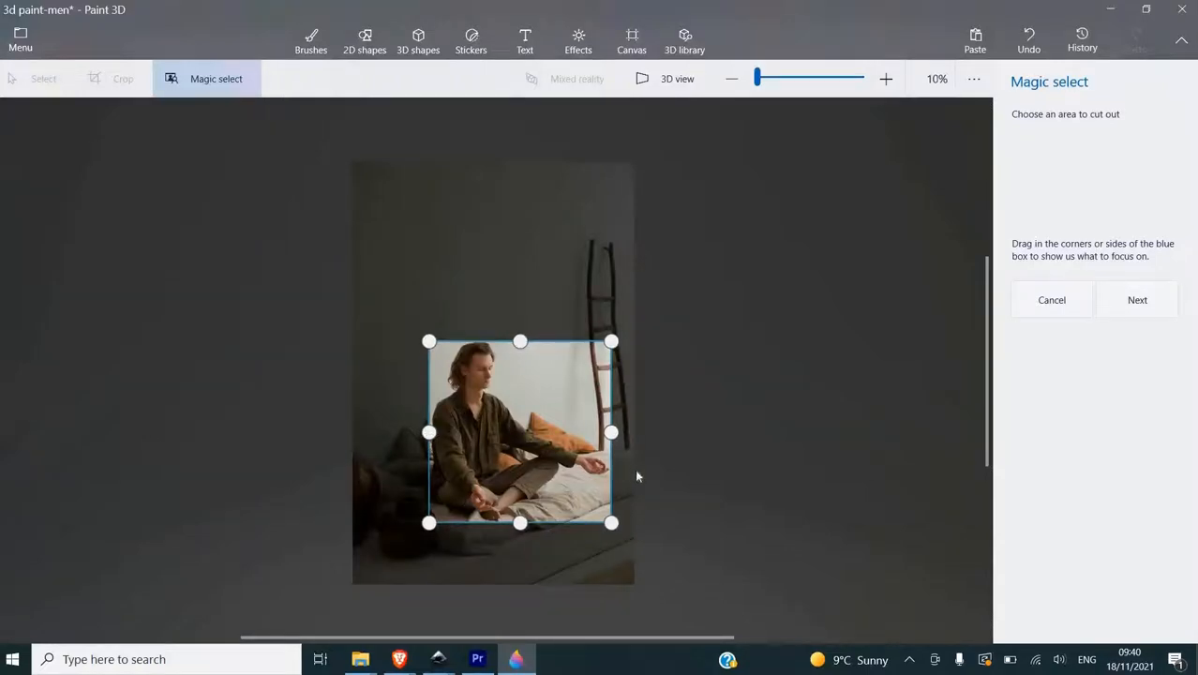
pyautogui.click(1136, 300)
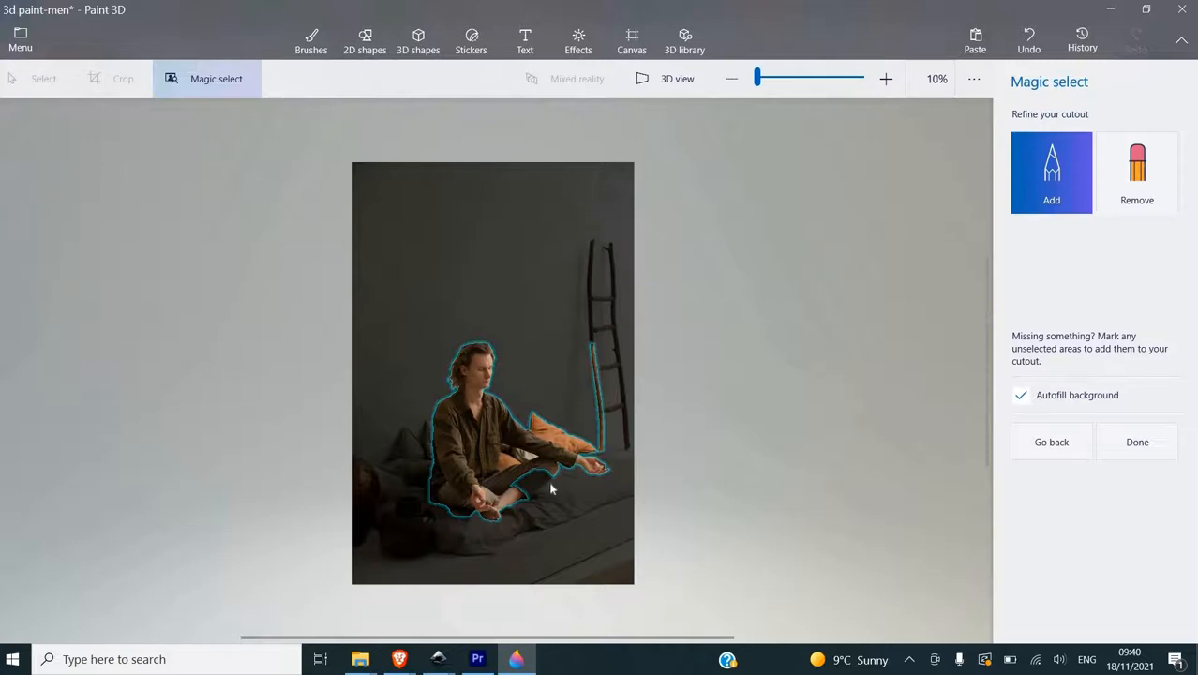
# Mark the ladder pole, the orange cushion, the bedding under the legs and the gap between arm and knee for removal from the cutout
pyautogui.scroll(3, 550, 489)
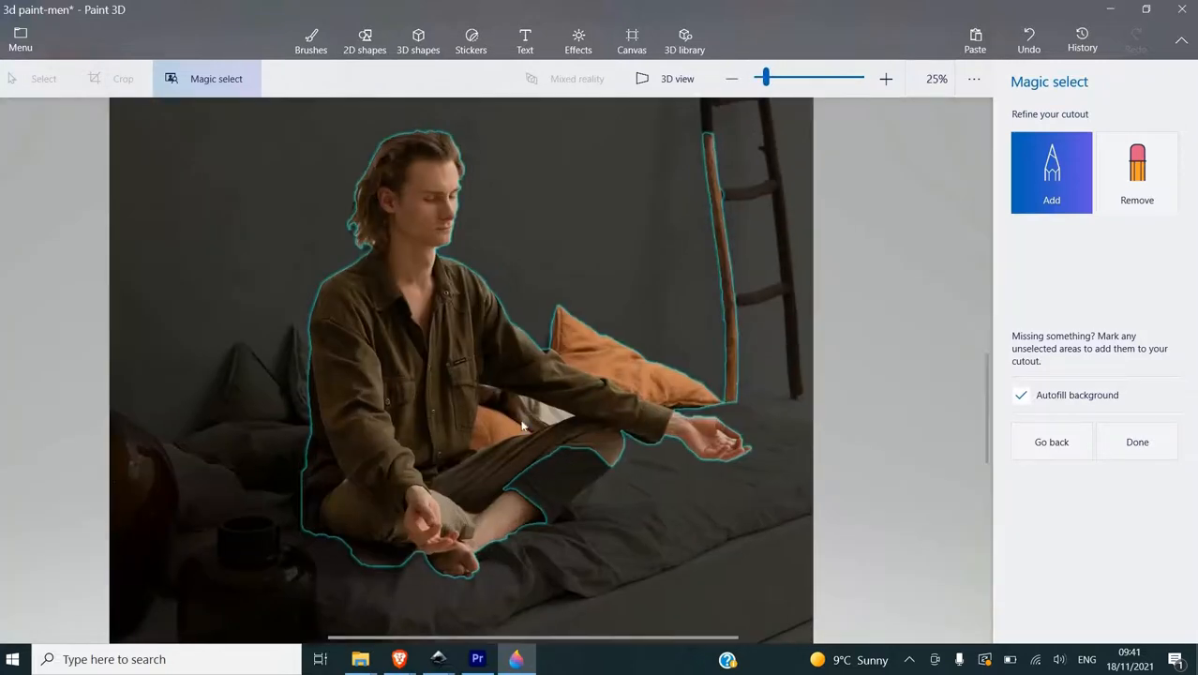
pyautogui.click(1137, 174)
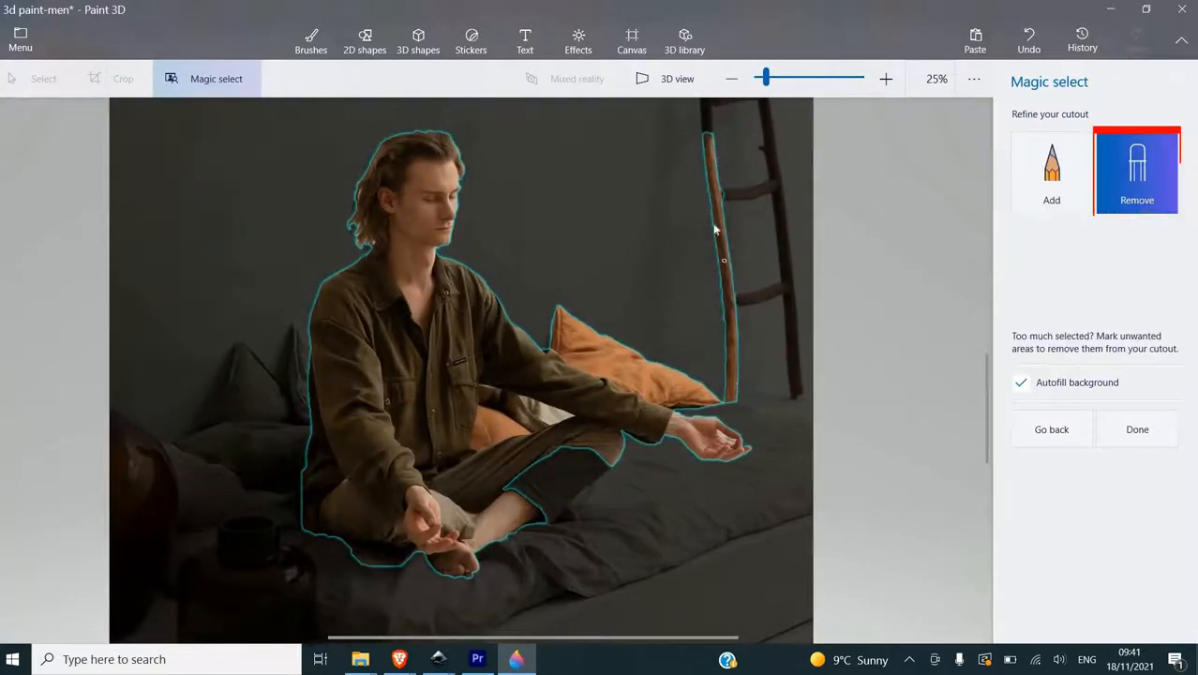
pyautogui.moveTo(709, 143); pyautogui.dragTo(727, 386)
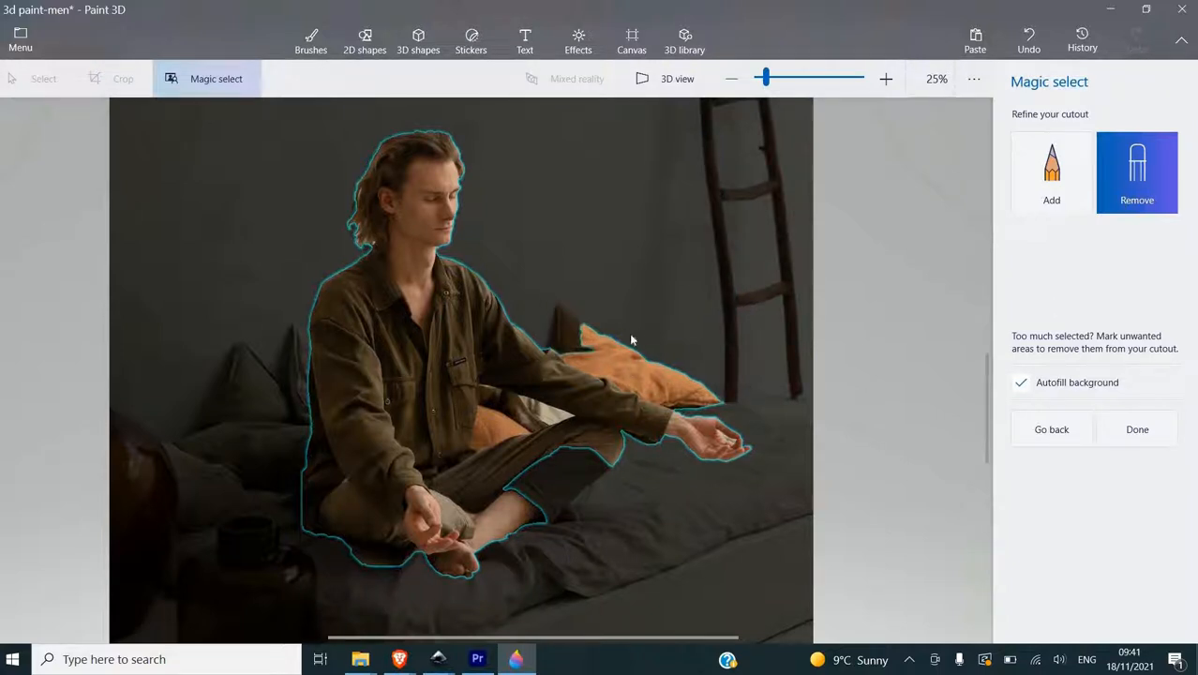
pyautogui.moveTo(630, 339); pyautogui.dragTo(645, 380)
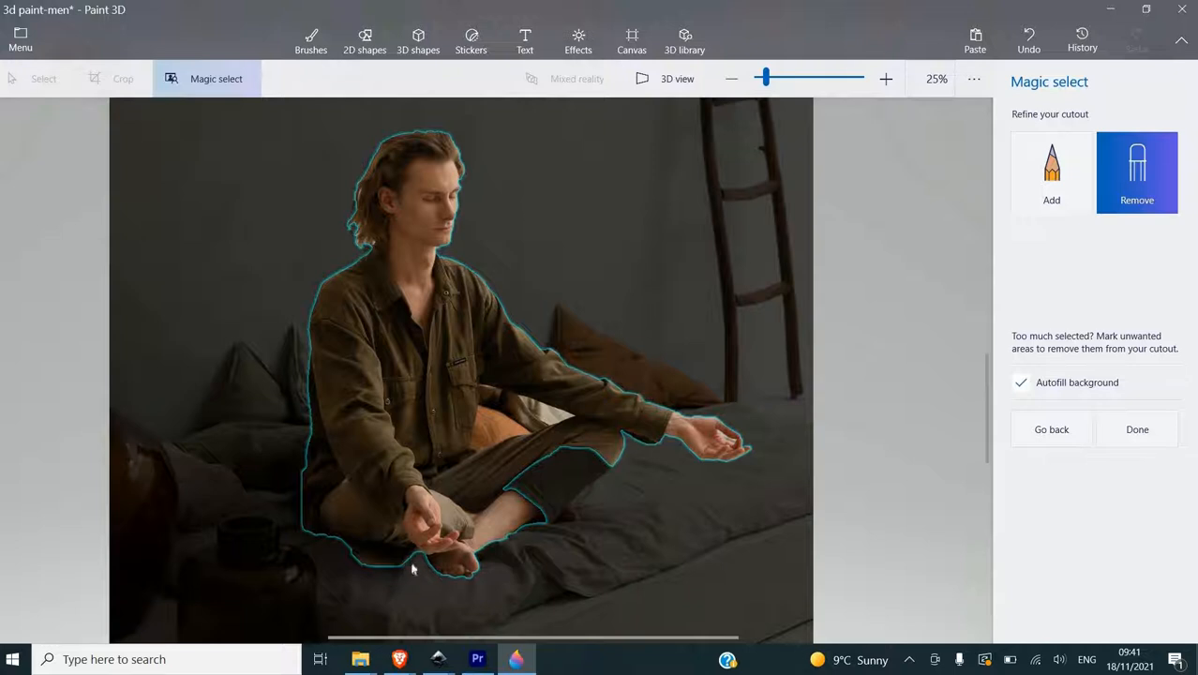
pyautogui.moveTo(411, 562); pyautogui.dragTo(330, 551)
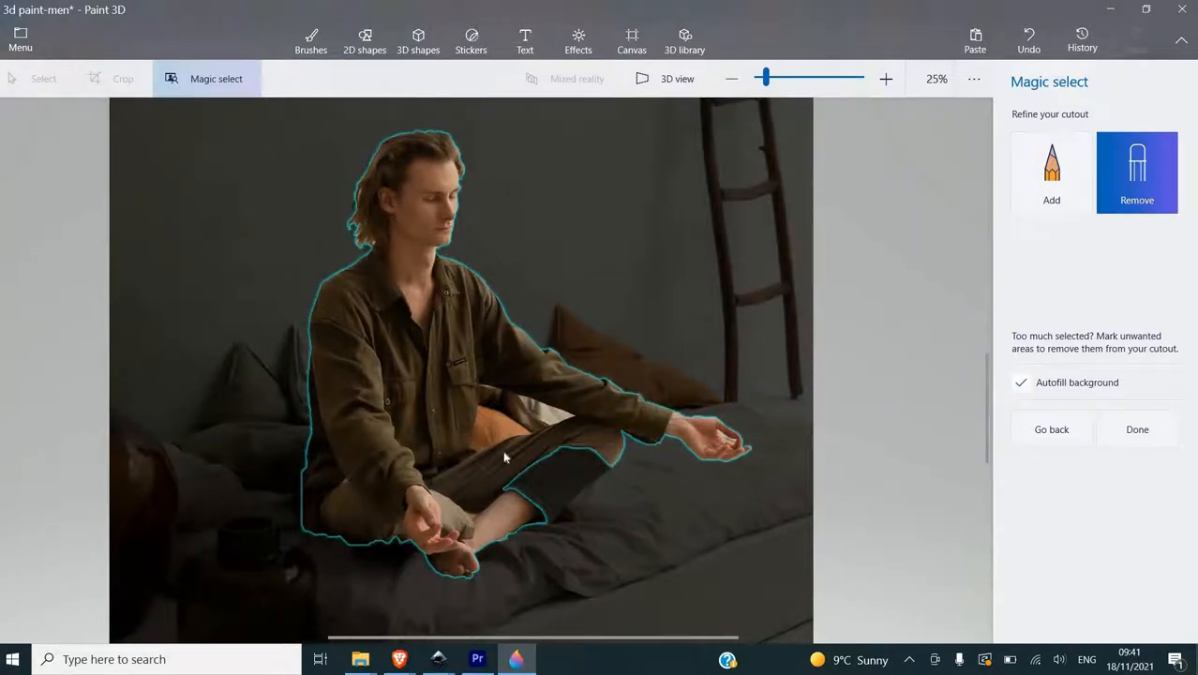
pyautogui.moveTo(503, 425)
pyautogui.mouseDown()
pyautogui.moveTo(497, 397)
pyautogui.moveTo(489, 437)
pyautogui.moveTo(553, 417)
pyautogui.mouseUp()
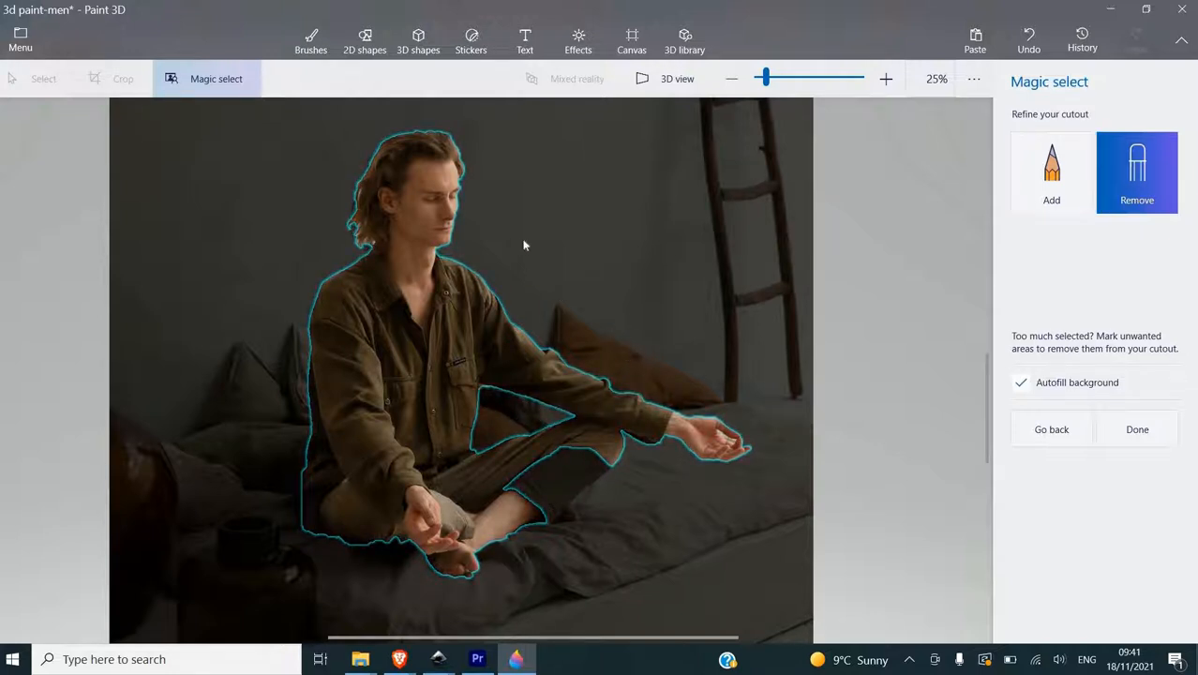
# Add the missing lower trouser leg back to the cutout and return to marking unwanted areas for removal
pyautogui.click(1051, 172)
pyautogui.moveTo(593, 446); pyautogui.dragTo(509, 507)
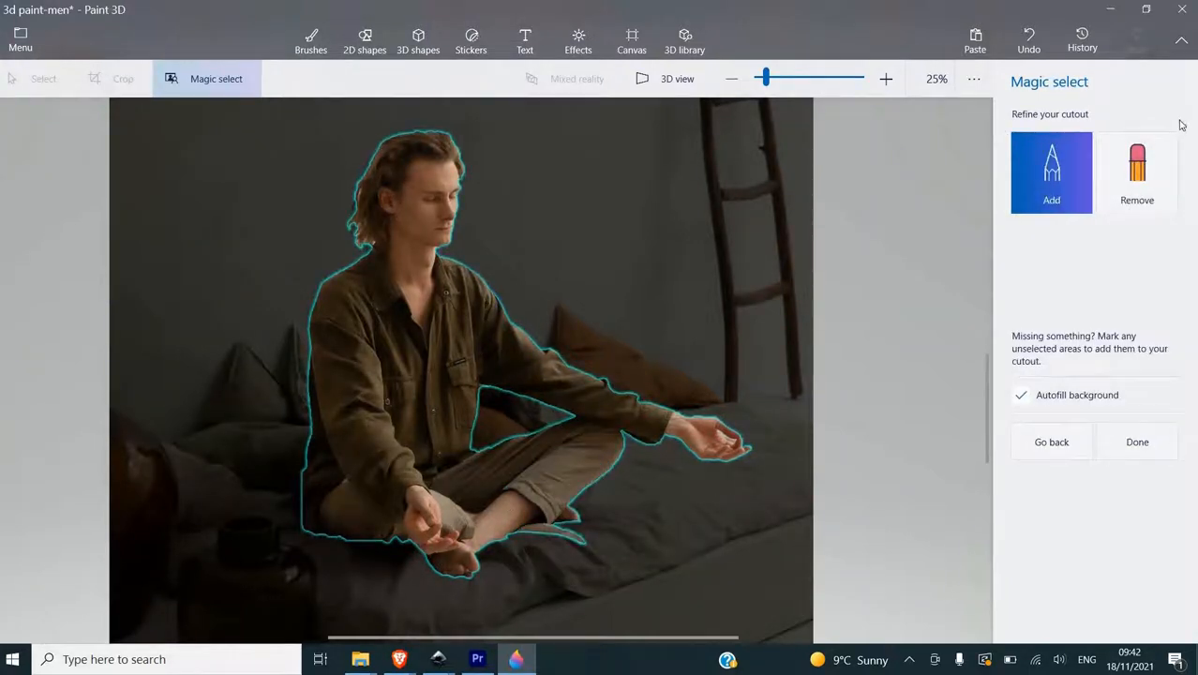
pyautogui.click(1124, 171)
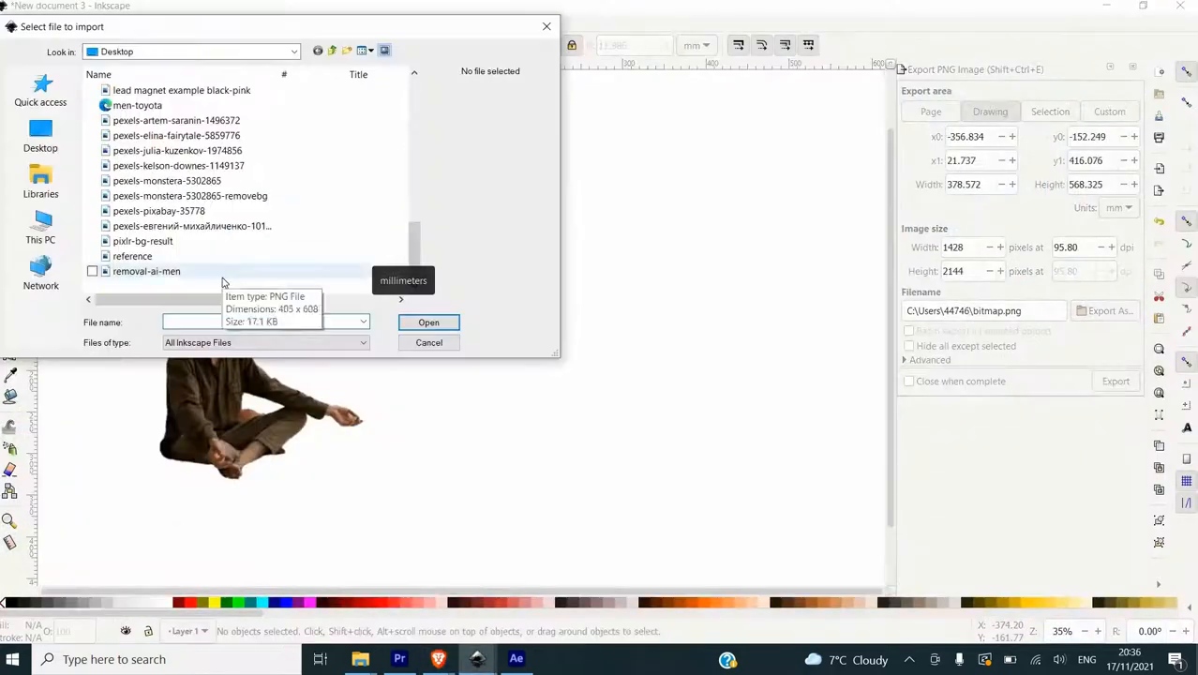
# In Inkscape, import the Pixlr and remove.bg cutouts from the Desktop beside the removal.ai cutout, browsing the files as thumbnails
pyautogui.click(372, 51)
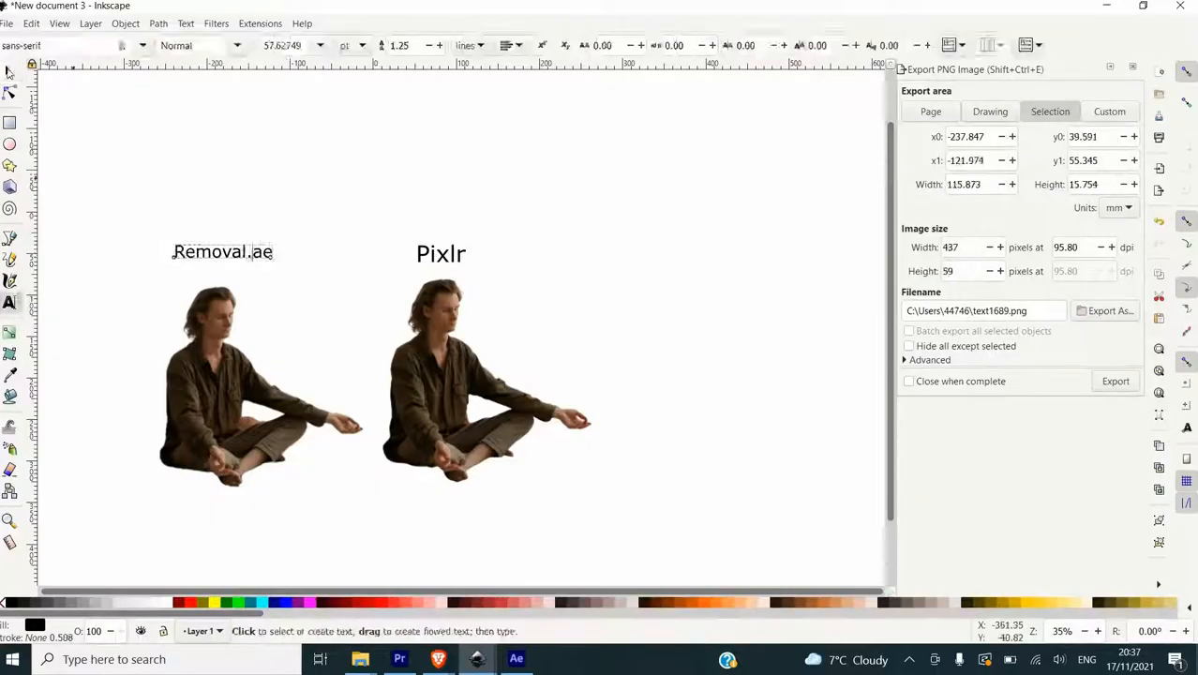
pyautogui.click(5, 23)
pyautogui.click(28, 184)
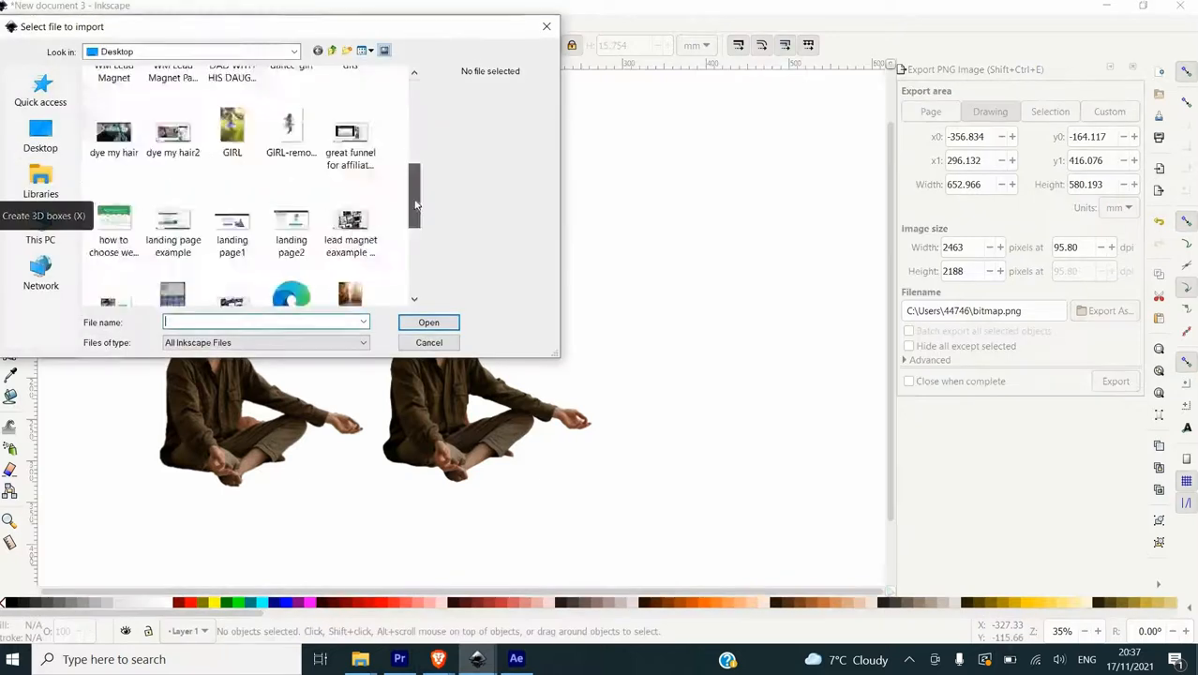
pyautogui.click(350, 237)
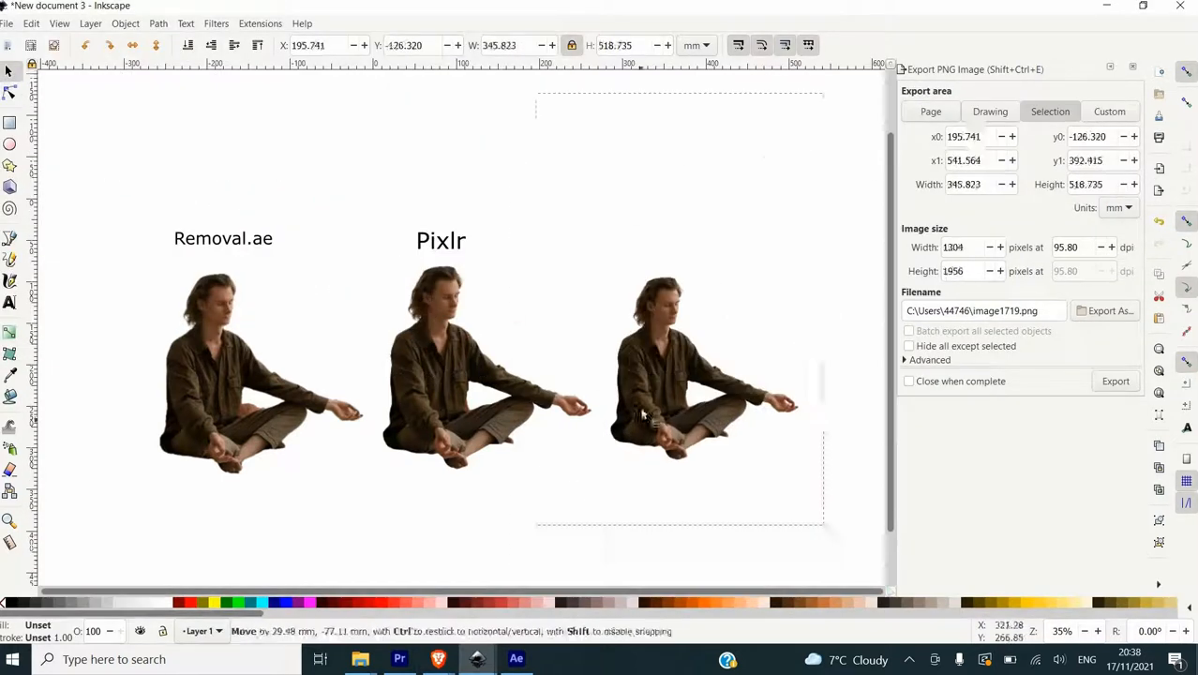
# Label the third cutout "Removebg" and align the bottom edges of the three images relative to the selection area
pyautogui.press('t')
pyautogui.click(626, 233)
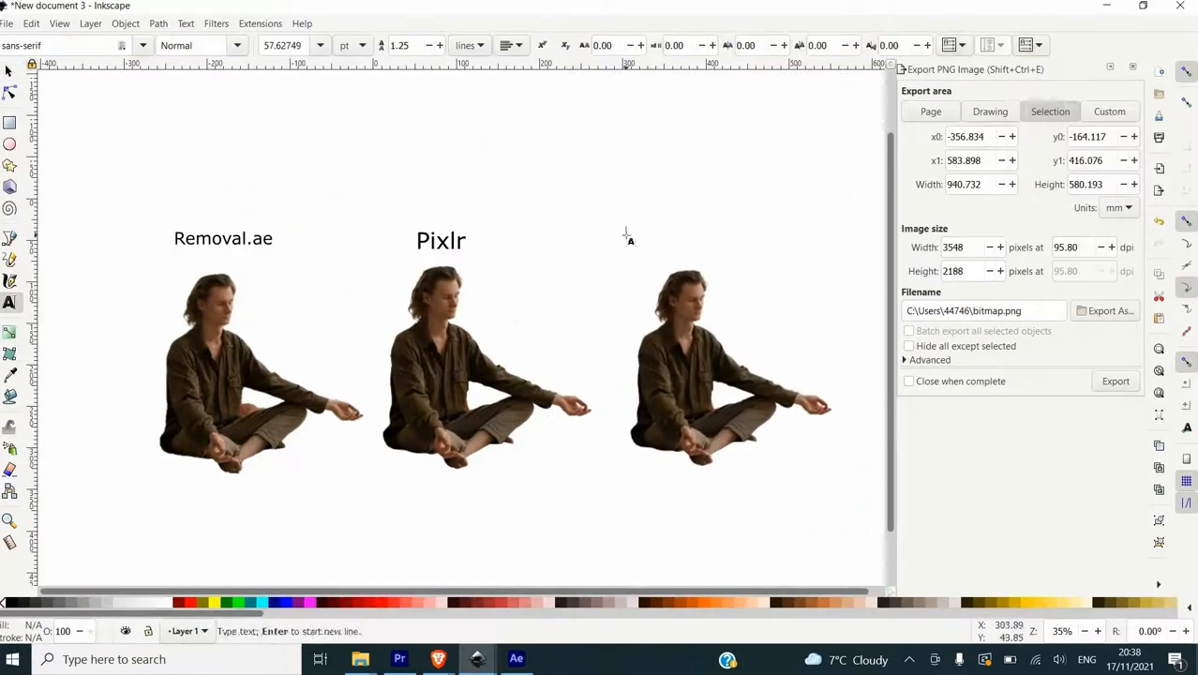
pyautogui.write('Removebg')
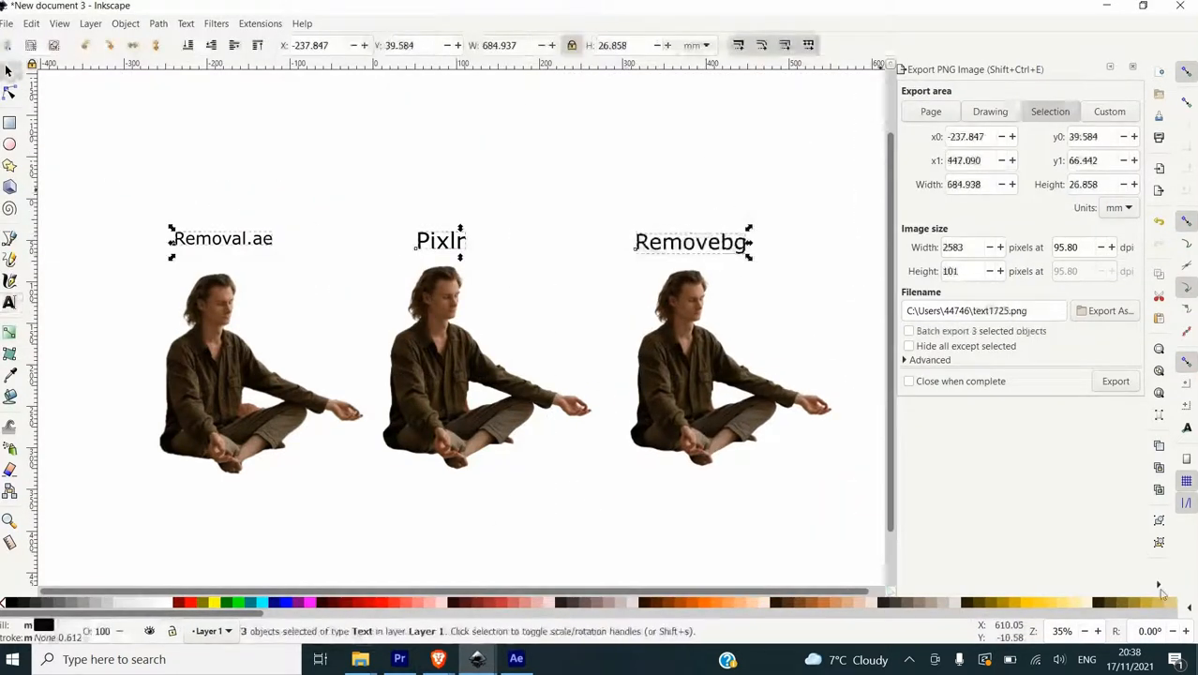
pyautogui.hotkey('shift', 'ctrl', 'a')
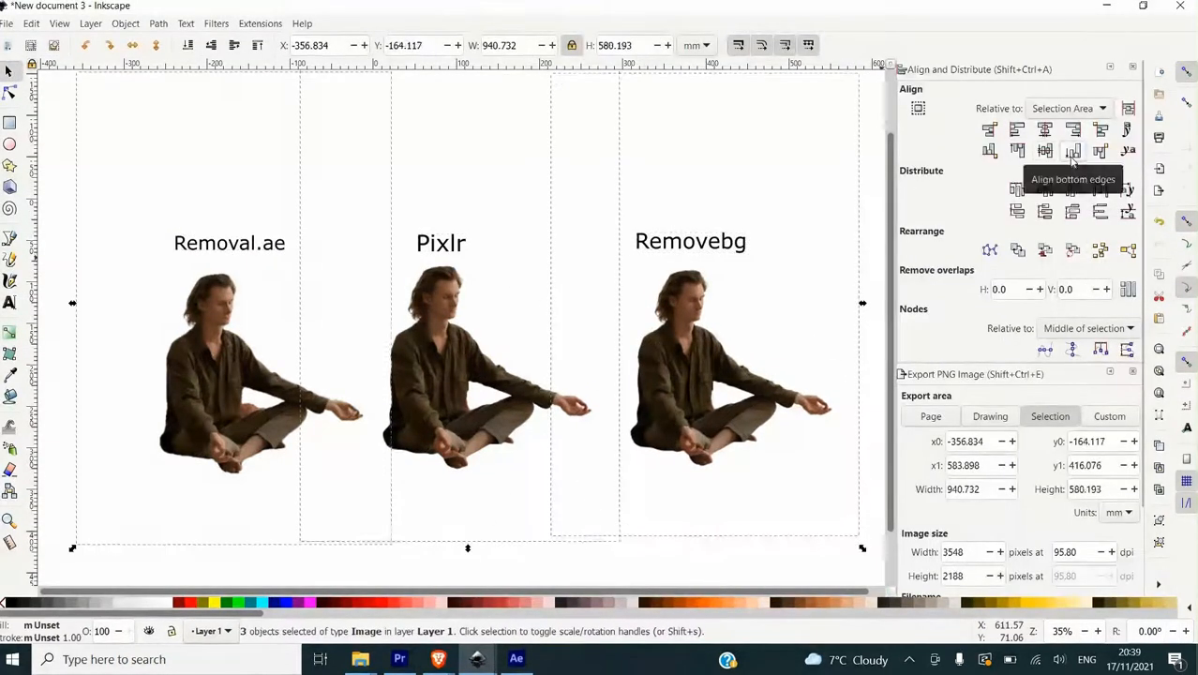
pyautogui.click(1072, 153)
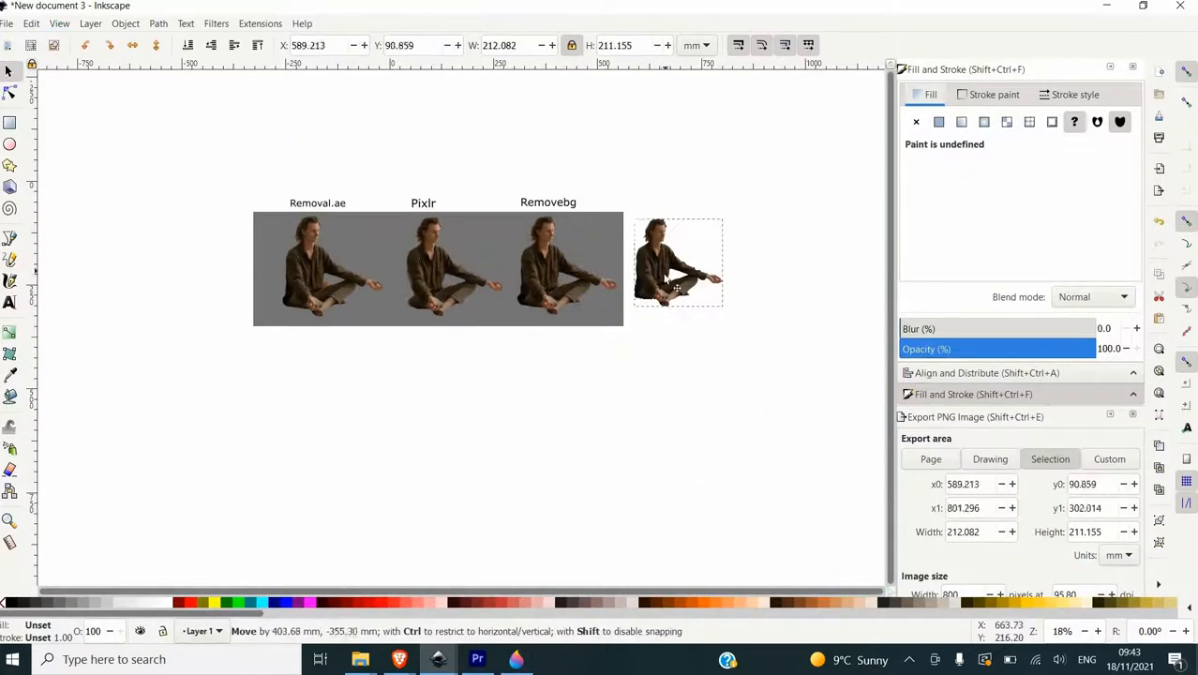
# Scale the fourth cutout to about 226 × 225 mm beside the others and label it "Paint 3D"
pyautogui.moveTo(740, 216); pyautogui.dragTo(736, 212)
pyautogui.click(59, 23)
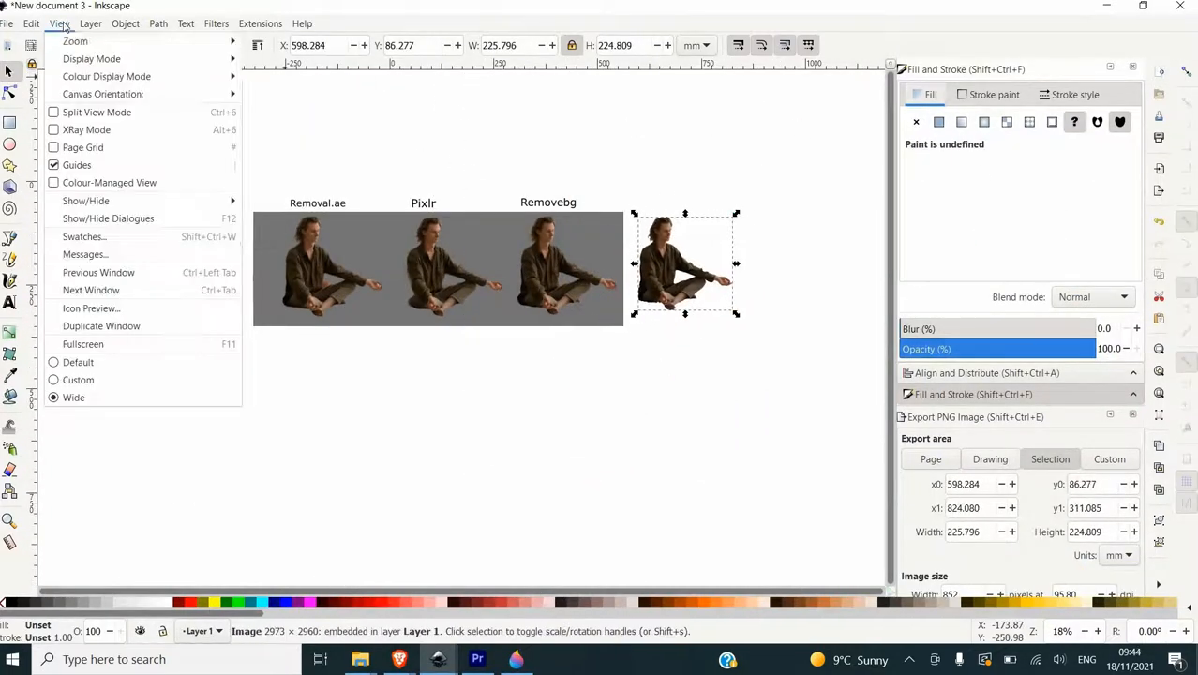
pyautogui.moveTo(75, 41)
pyautogui.click(268, 43)
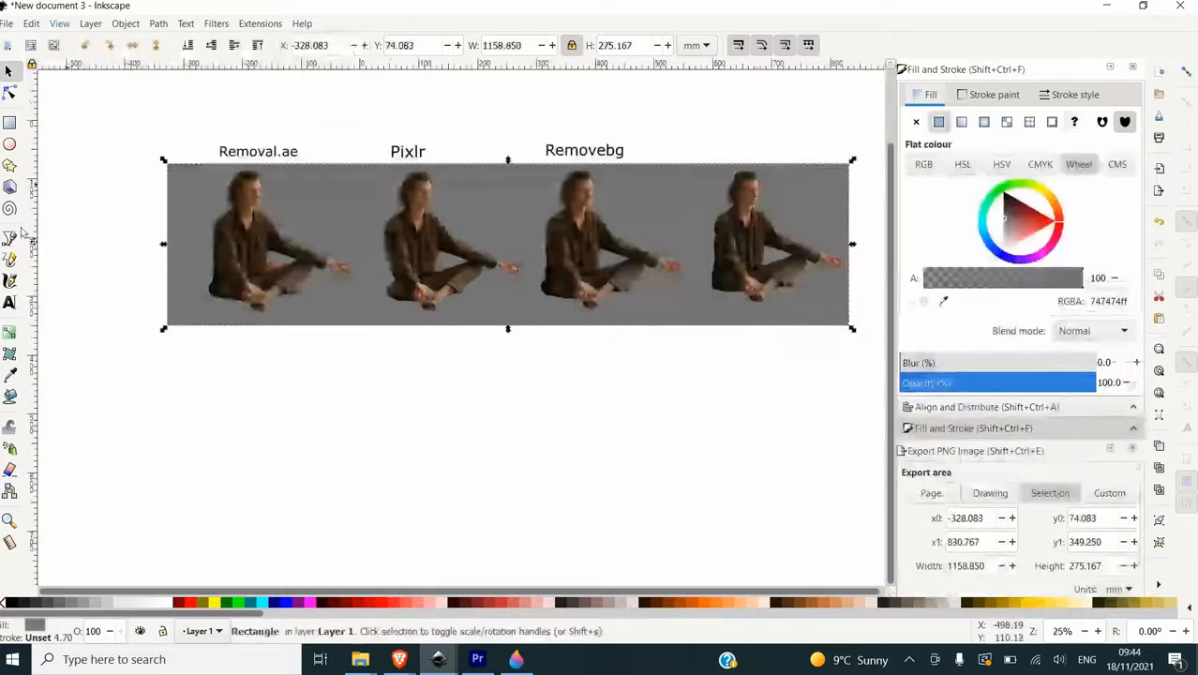
pyautogui.press('t')
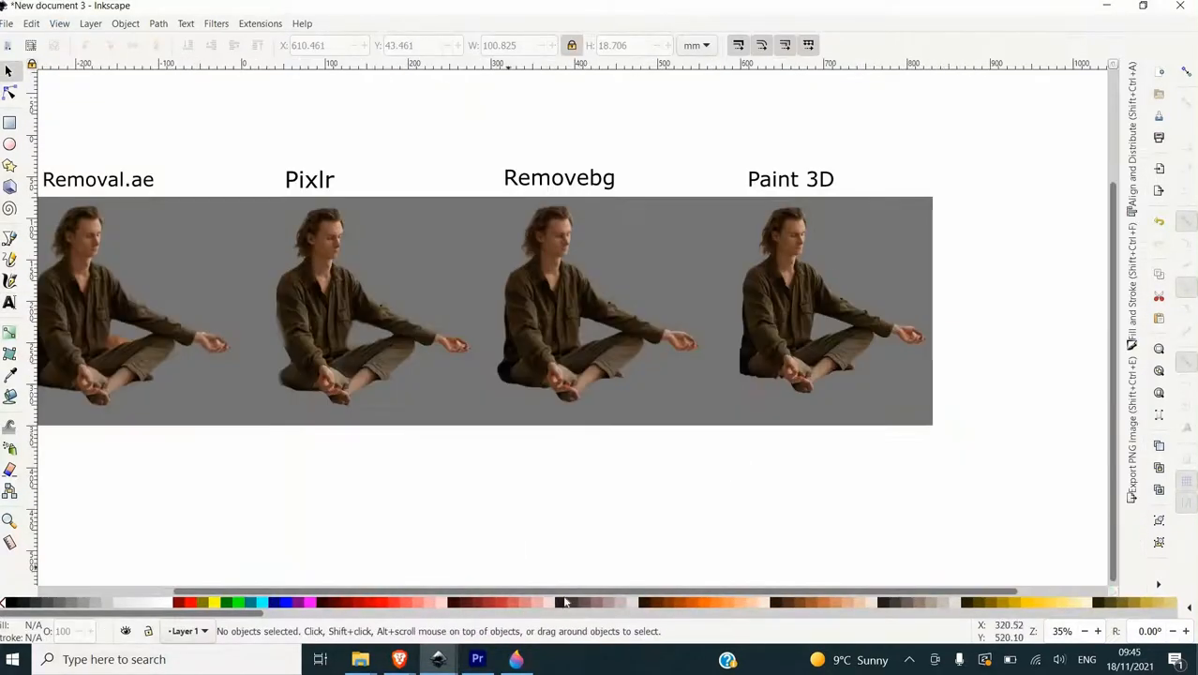
# Examine the edges and leftover background of the Removal.ae cutout up close against the grey backdrop
pyautogui.moveTo(563, 591); pyautogui.dragTo(437, 589)
pyautogui.scroll(1, 497, 454)
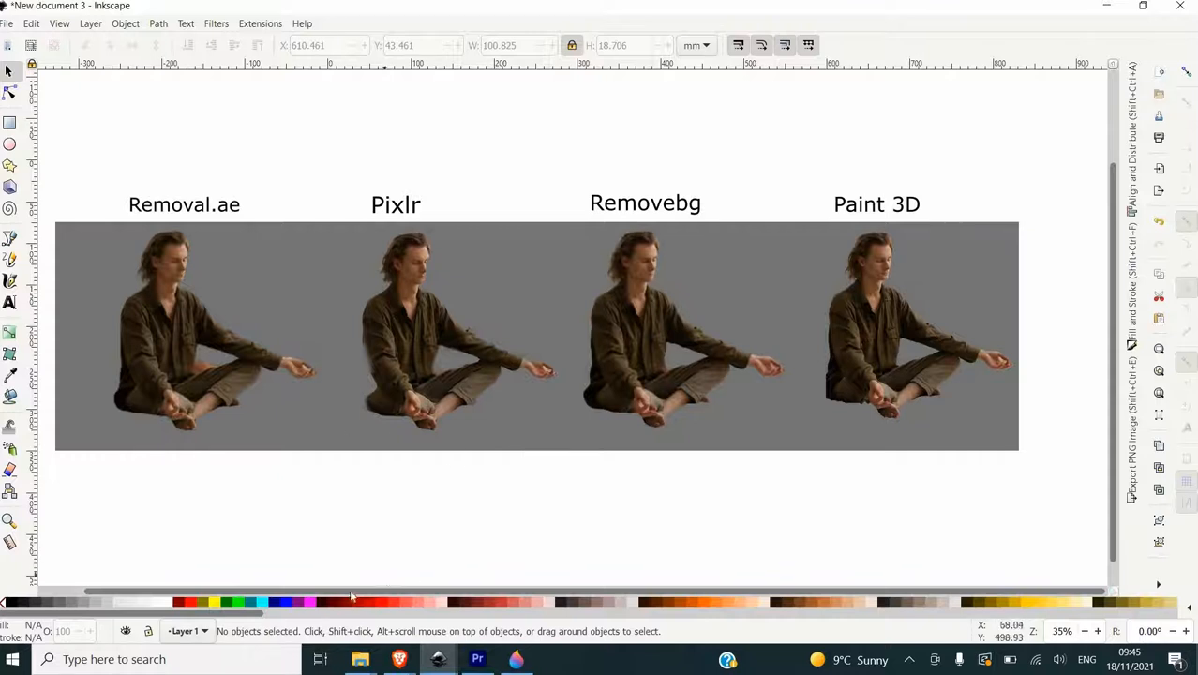
pyautogui.moveTo(351, 594); pyautogui.dragTo(326, 595)
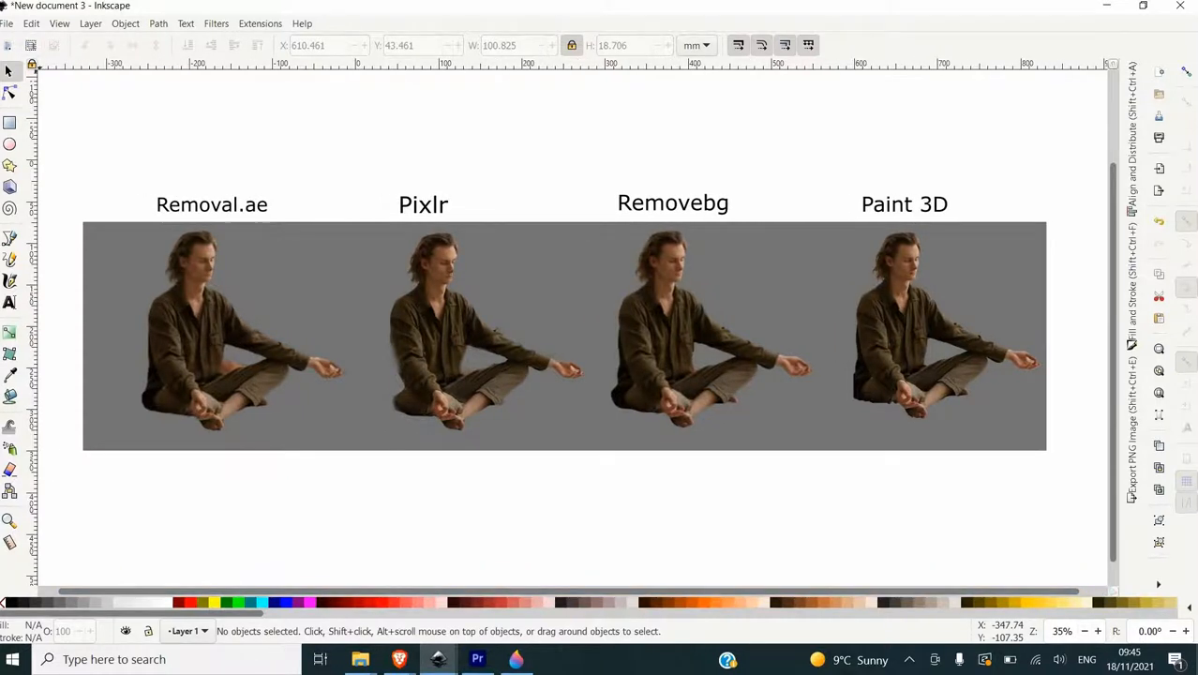
pyautogui.click(9, 521)
pyautogui.click(213, 316)
pyautogui.click(202, 319)
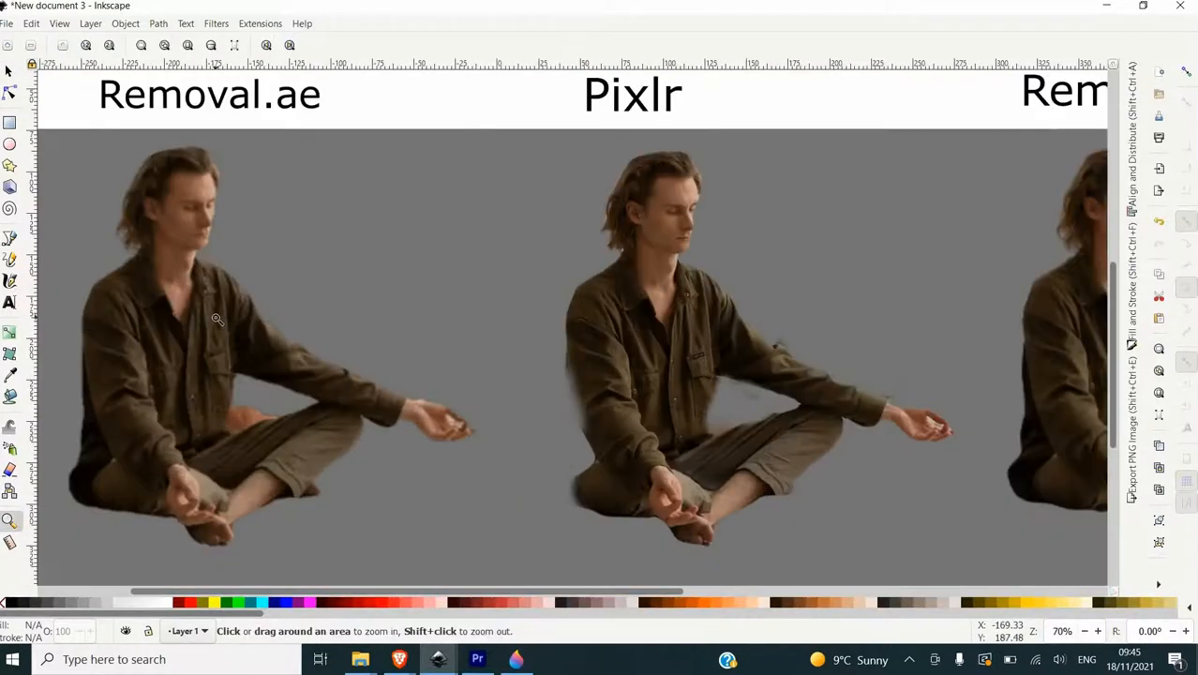
pyautogui.click(202, 318)
pyautogui.moveTo(464, 597); pyautogui.dragTo(387, 596)
pyautogui.scroll(-2, 513, 386)
pyautogui.scroll(4, 514, 386)
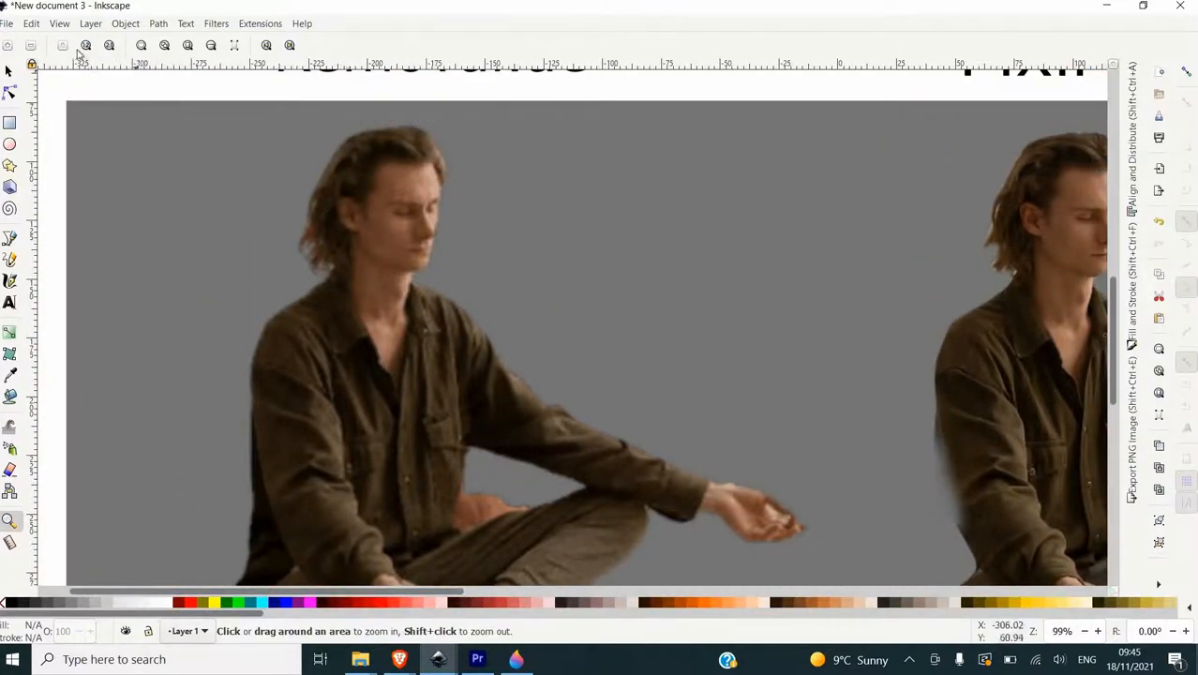
pyautogui.keyDown('shift'); pyautogui.click(549, 409); pyautogui.keyUp('shift')
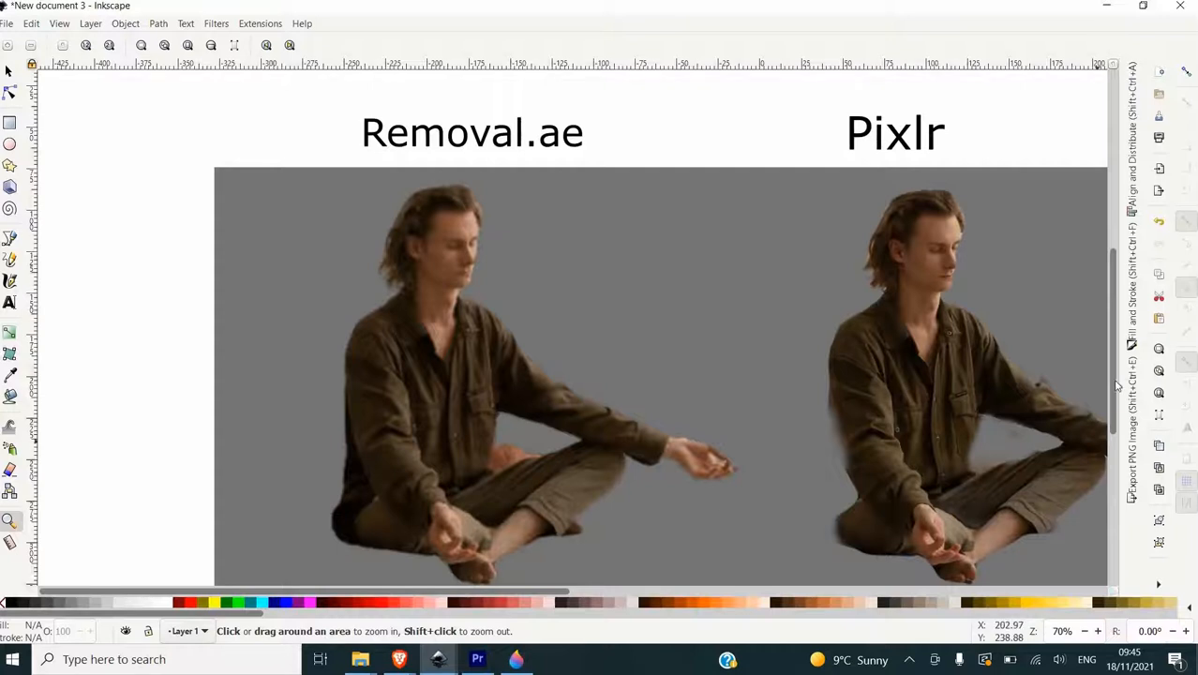
pyautogui.scroll(-1, 1115, 384)
# Compare the Removebg and Paint 3D cutouts with the Removal.ae and Pixlr ones on the grey backdrop
pyautogui.moveTo(551, 596)
pyautogui.mouseDown()
pyautogui.moveTo(625, 614)
pyautogui.moveTo(857, 614)
pyautogui.moveTo(918, 591)
pyautogui.moveTo(1092, 590)
pyautogui.mouseUp()
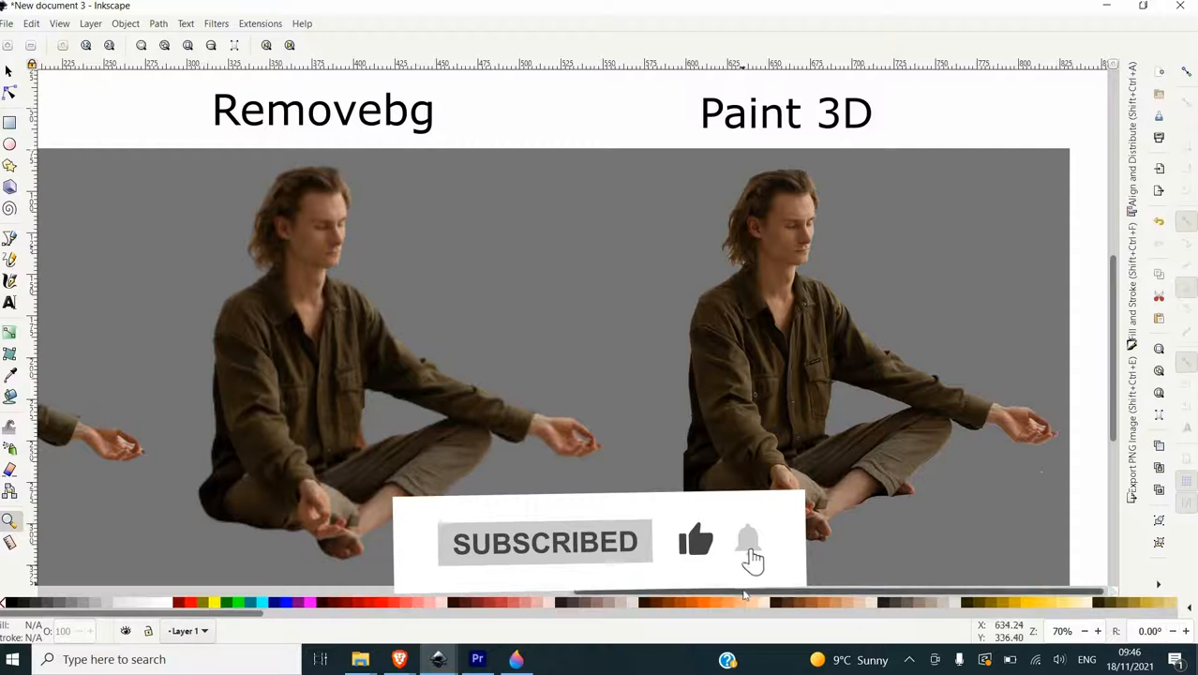
pyautogui.moveTo(754, 592); pyautogui.dragTo(745, 592)
pyautogui.moveTo(633, 604); pyautogui.dragTo(98, 497)
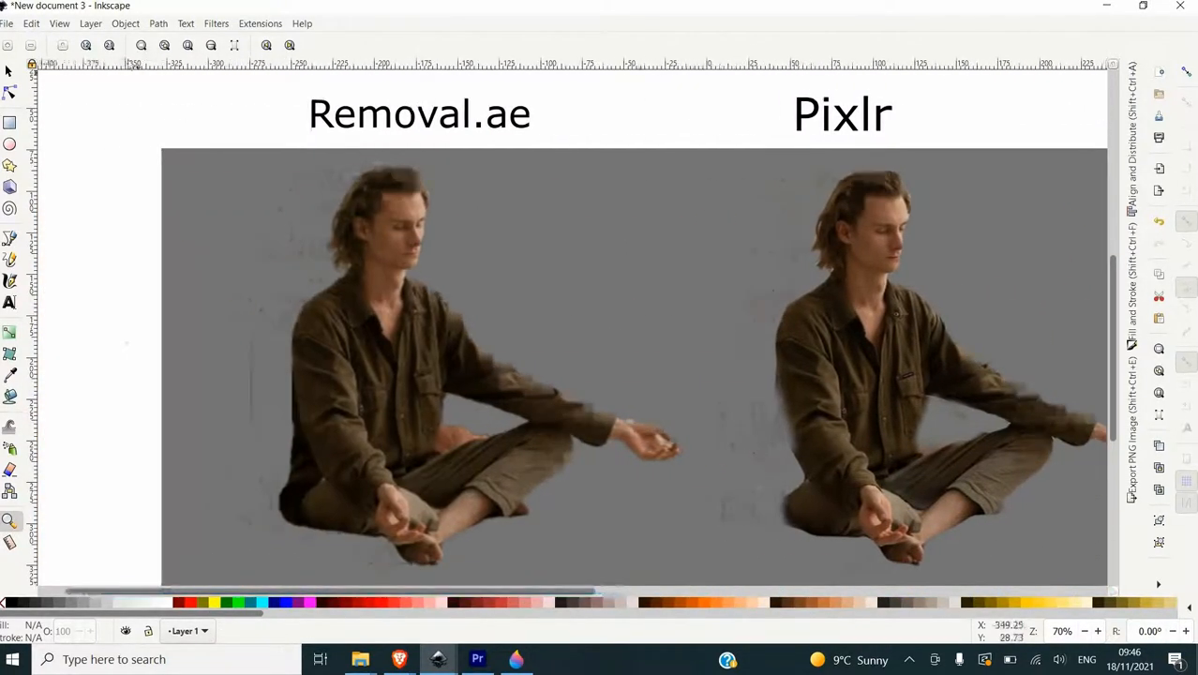
pyautogui.click(140, 45)
pyautogui.click(8, 45)
pyautogui.click(7, 45)
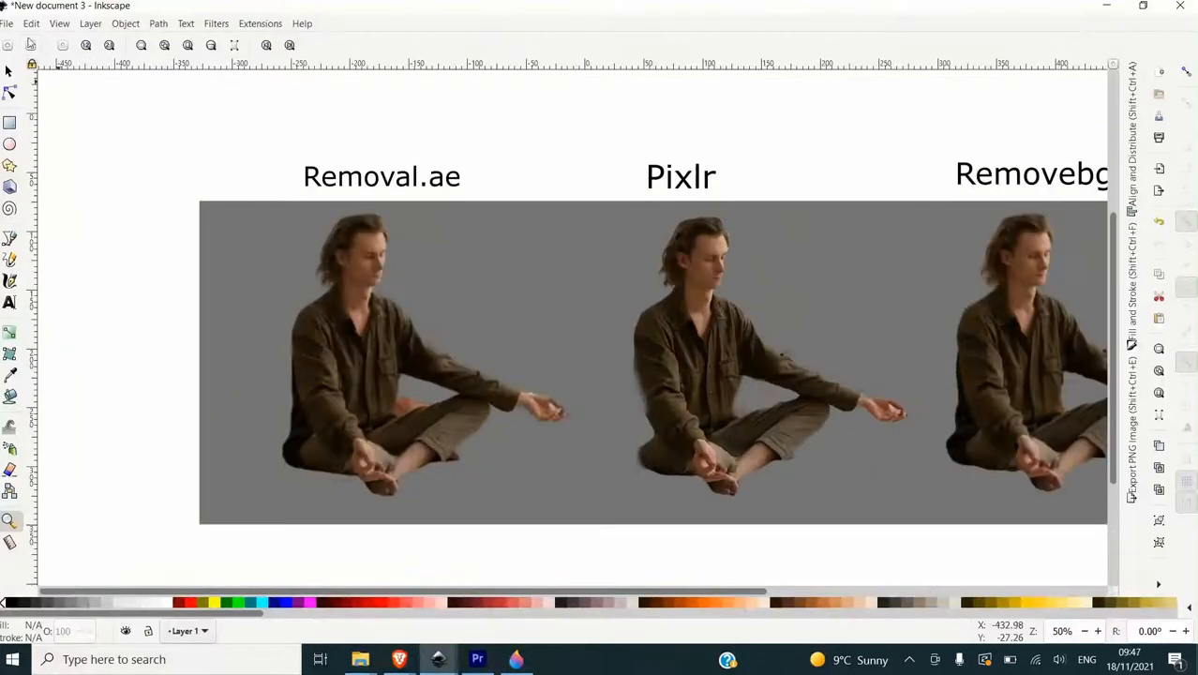
pyautogui.click(31, 45)
pyautogui.moveTo(310, 591); pyautogui.dragTo(479, 648)
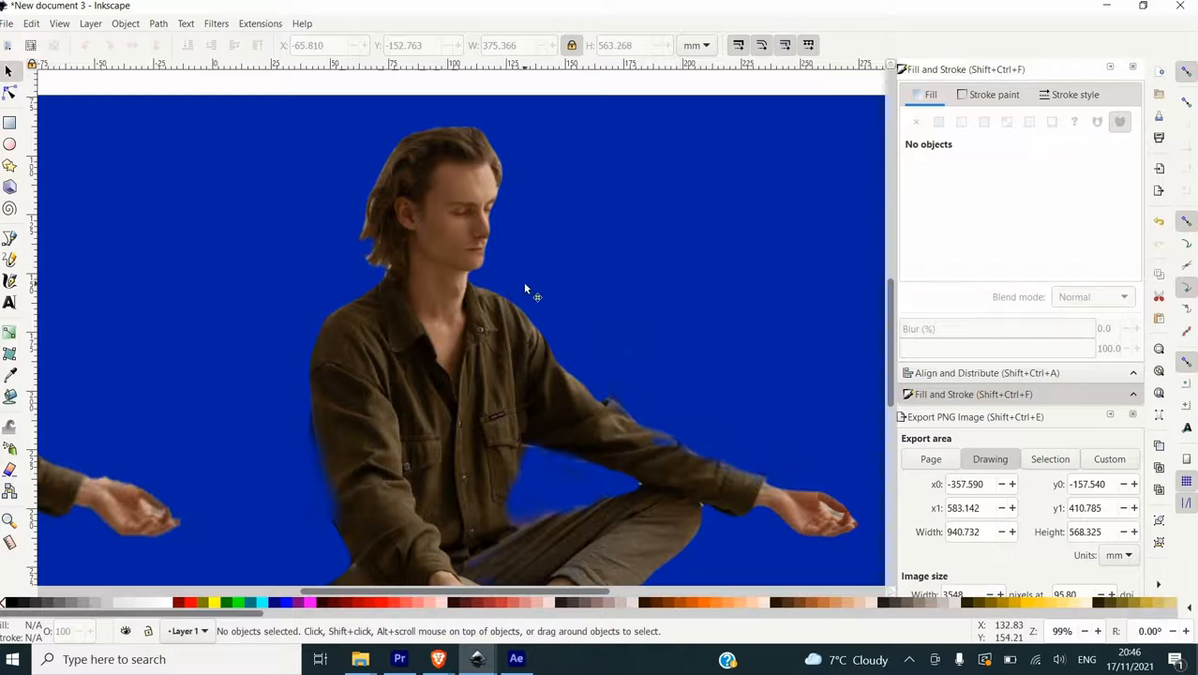
# Examine the Pixlr cutout's arm and leg edges on the blue backdrop and compare it with the neighbouring cutouts
pyautogui.scroll(-3, 524, 289)
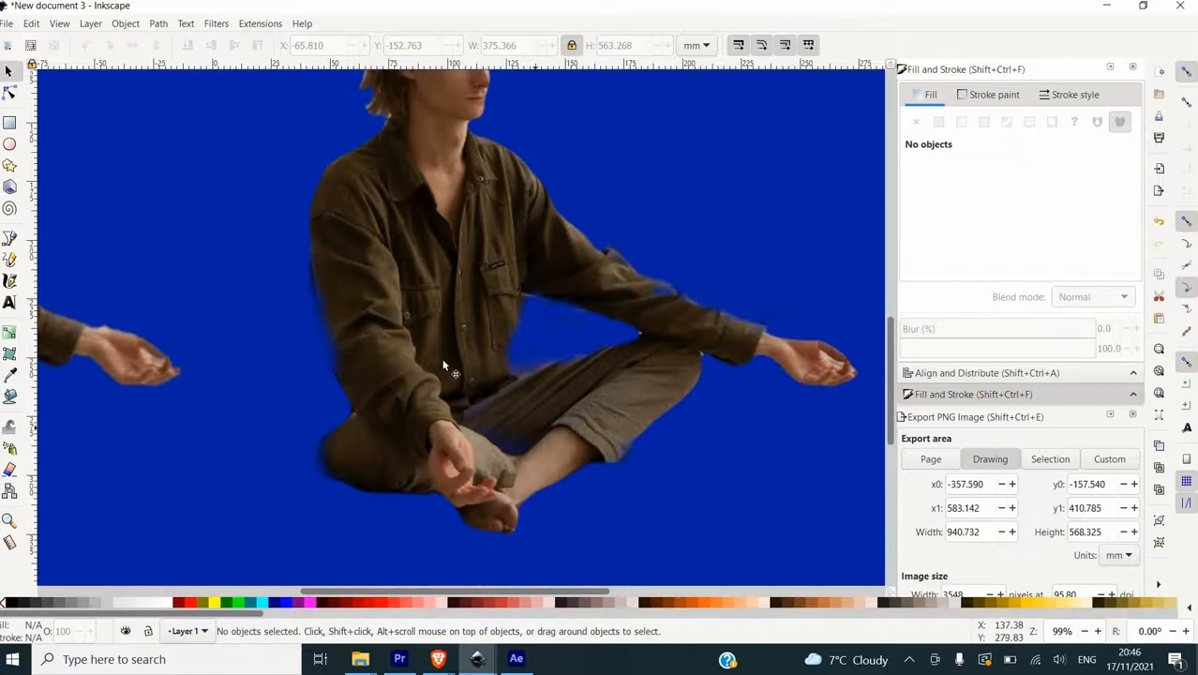
pyautogui.click(90, 23)
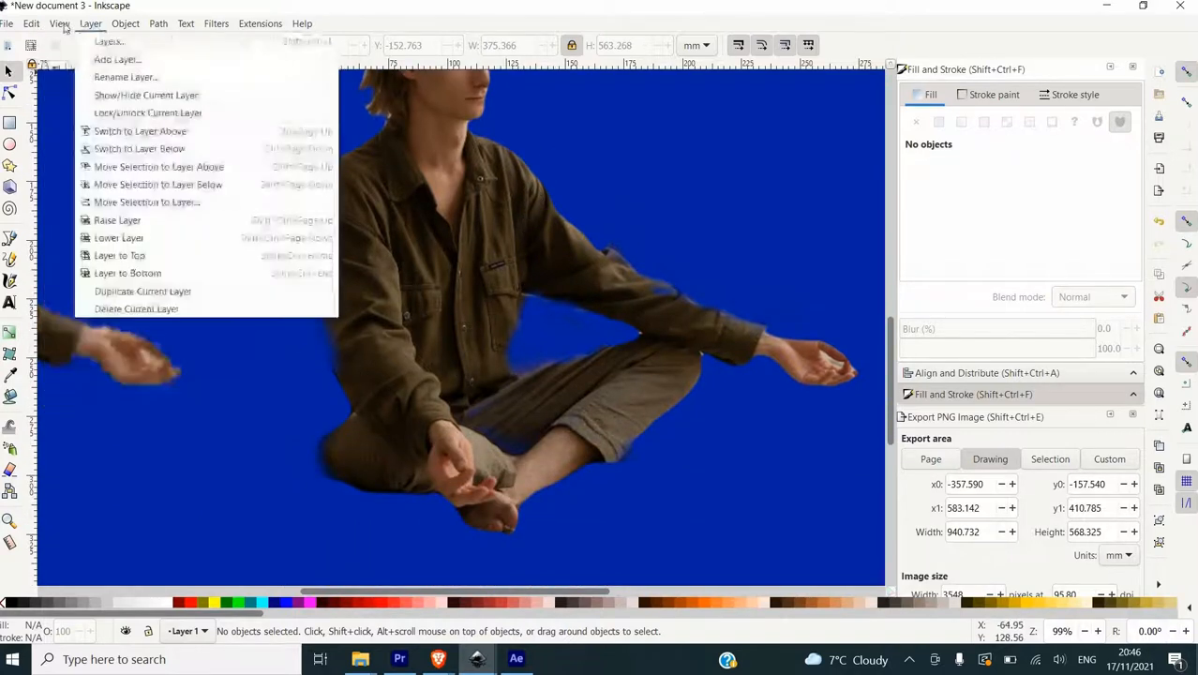
pyautogui.click(276, 54)
pyautogui.click(59, 24)
pyautogui.moveTo(93, 35)
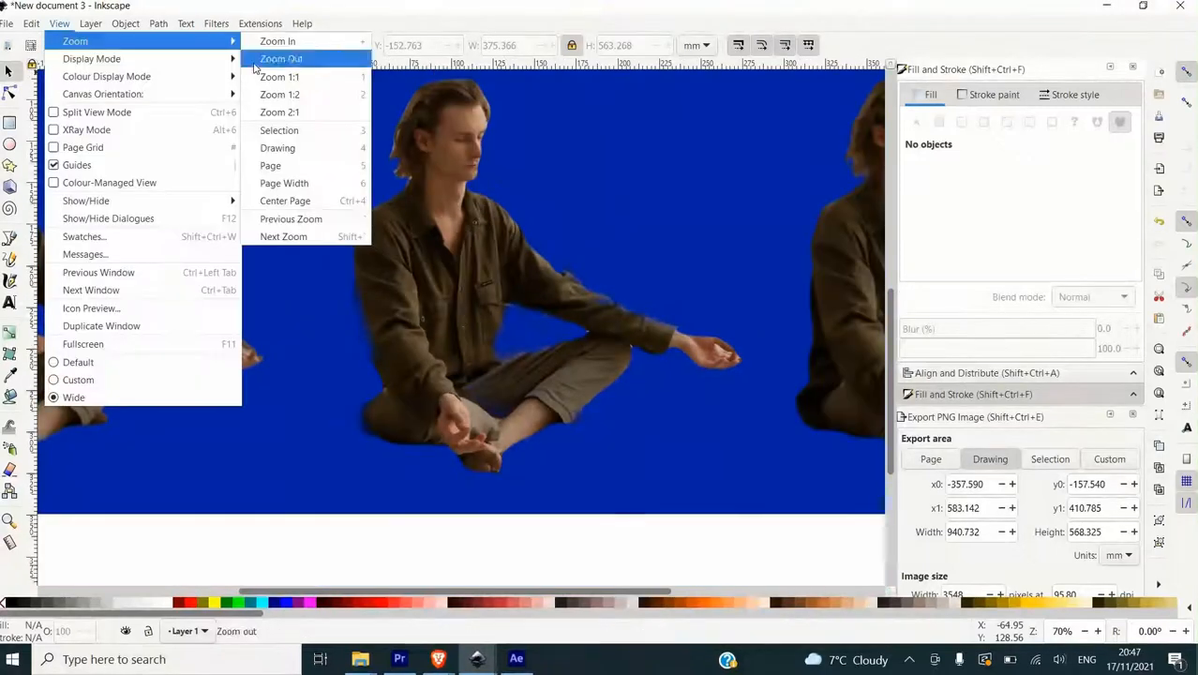
pyautogui.click(276, 54)
pyautogui.click(90, 23)
pyautogui.click(59, 23)
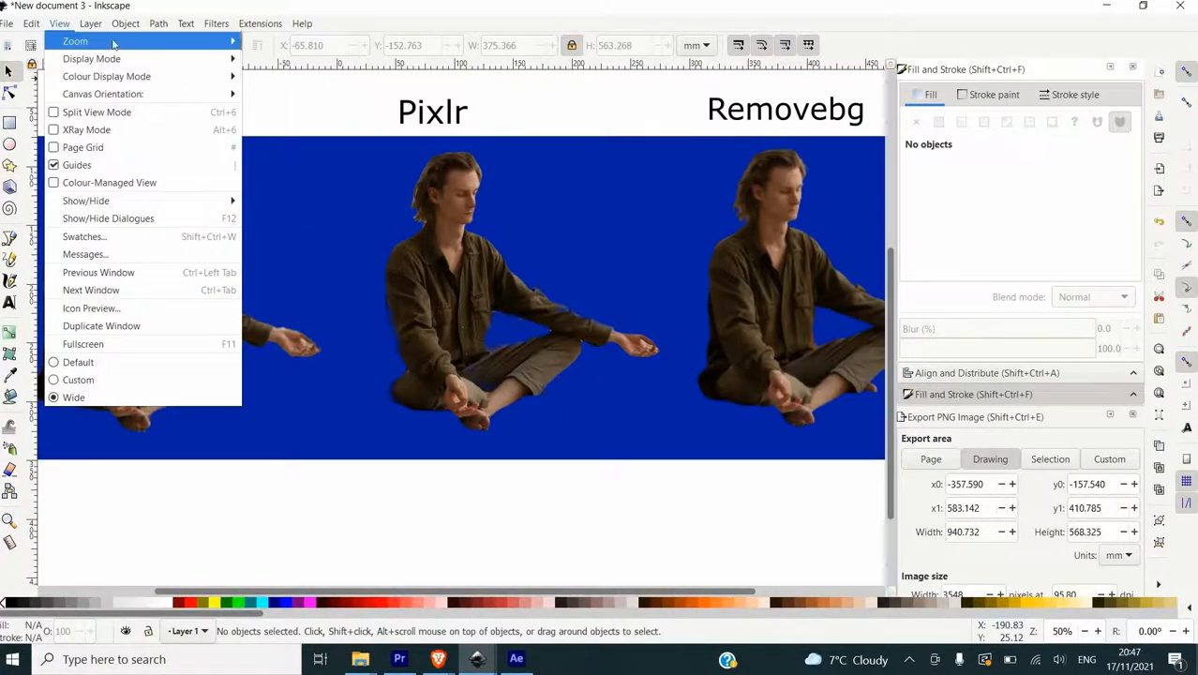
pyautogui.click(269, 55)
pyautogui.scroll(1, 288, 119)
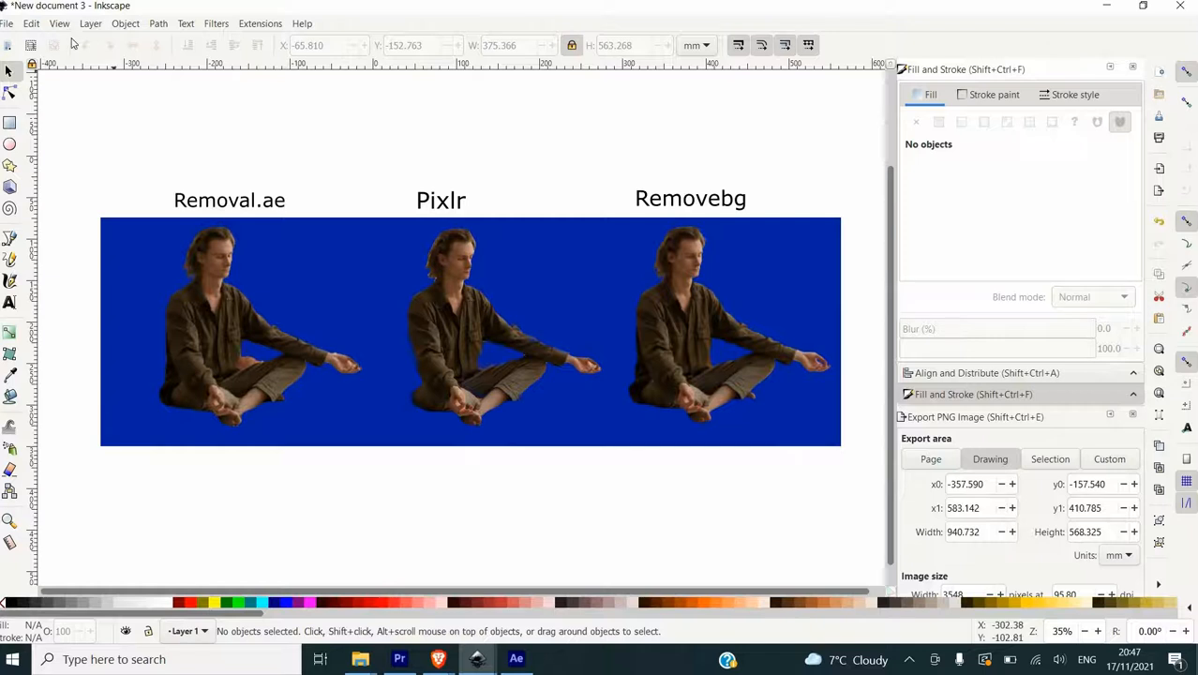
# Select the blue backdrop rectangle behind the cutouts and change its flat fill colour with the colour wheel
pyautogui.click(59, 23)
pyautogui.click(272, 41)
pyautogui.click(637, 479)
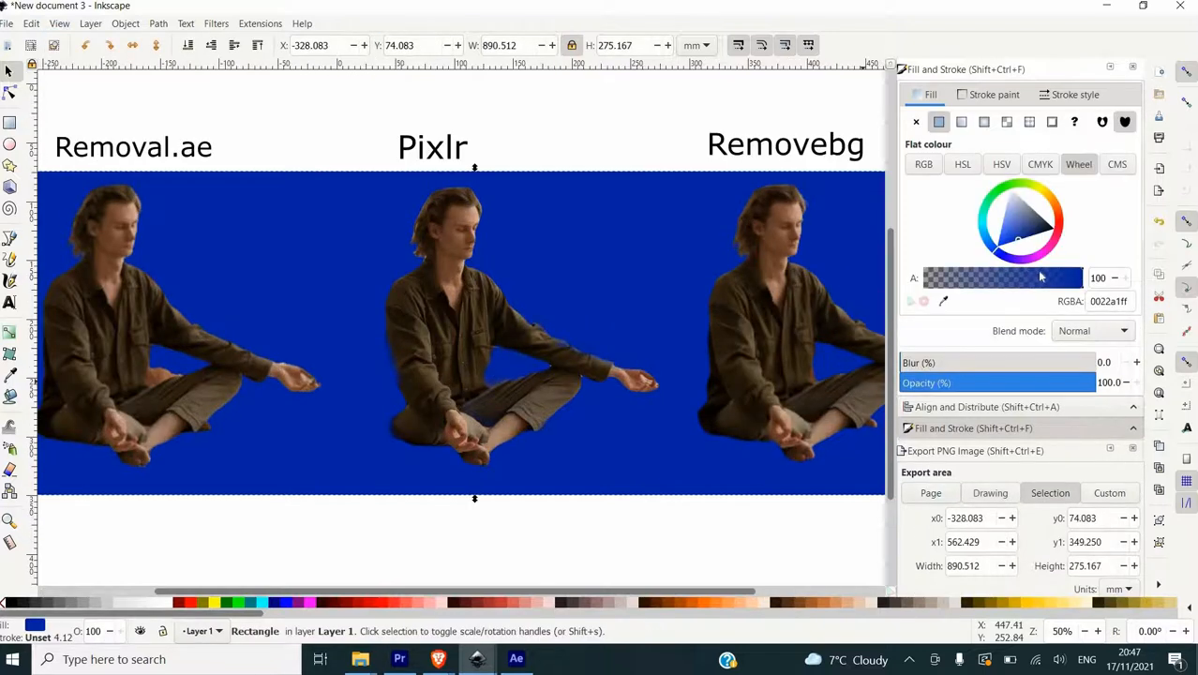
pyautogui.moveTo(1018, 217); pyautogui.dragTo(995, 215)
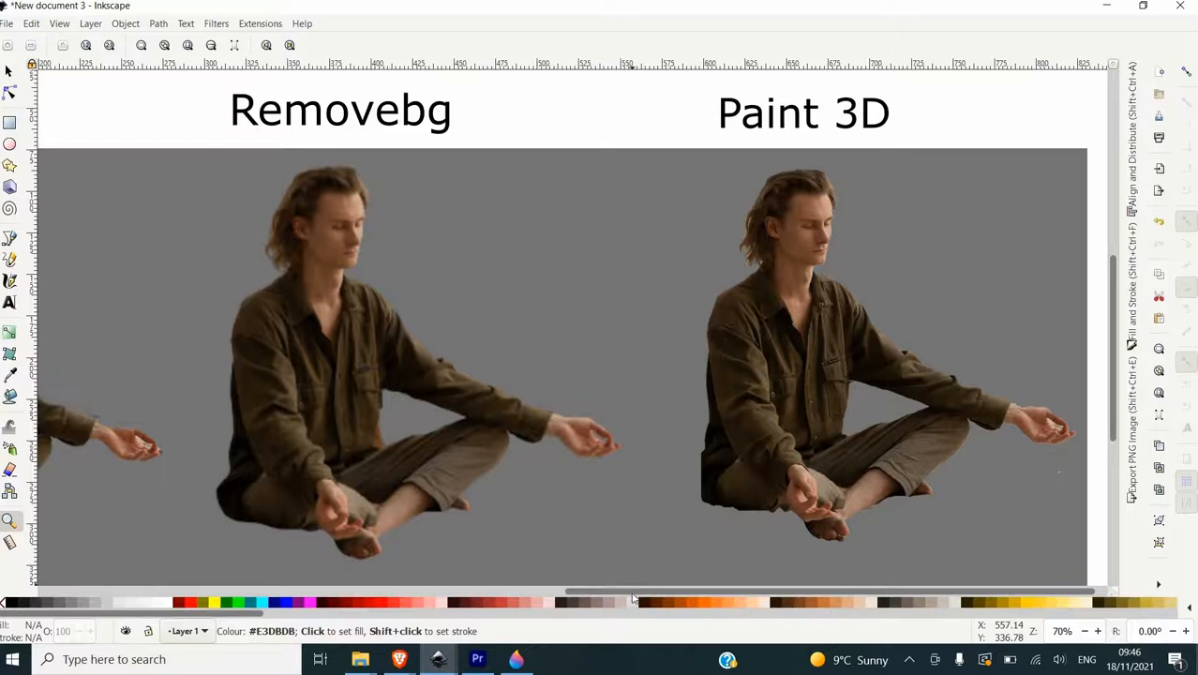
pyautogui.moveTo(605, 589); pyautogui.dragTo(584, 589)
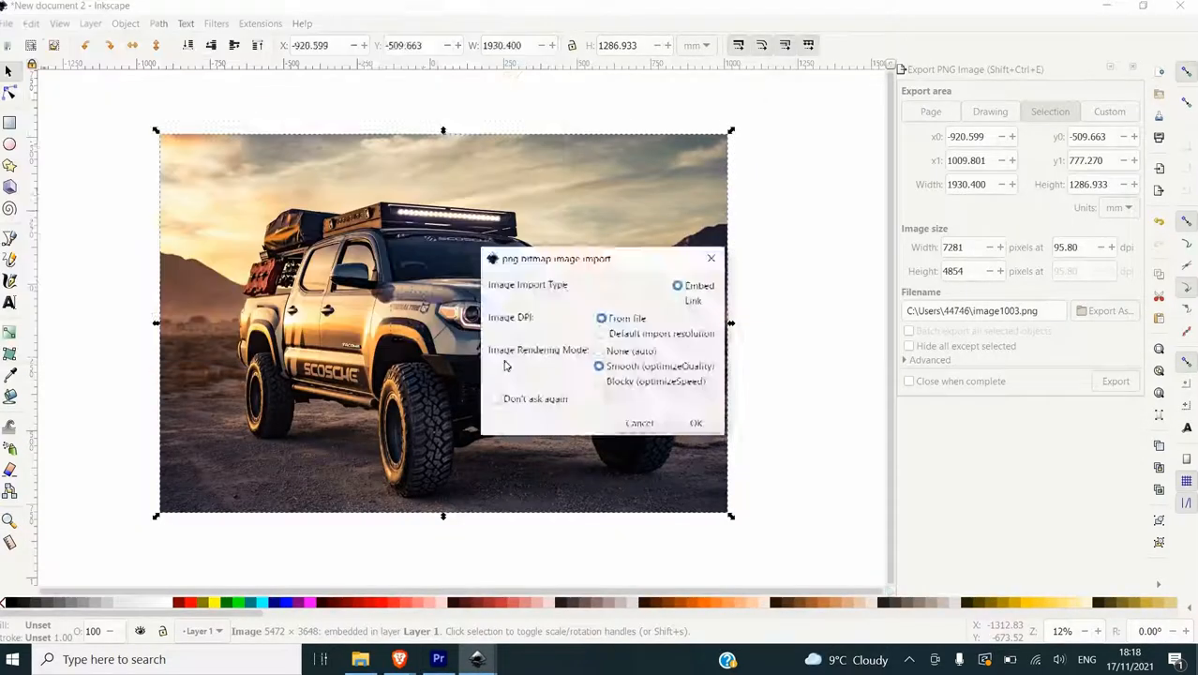
# Import the seated man's cutout as an embedded image and scale it to sit on the truck's bonnet in the desert photo
pyautogui.click(626, 394)
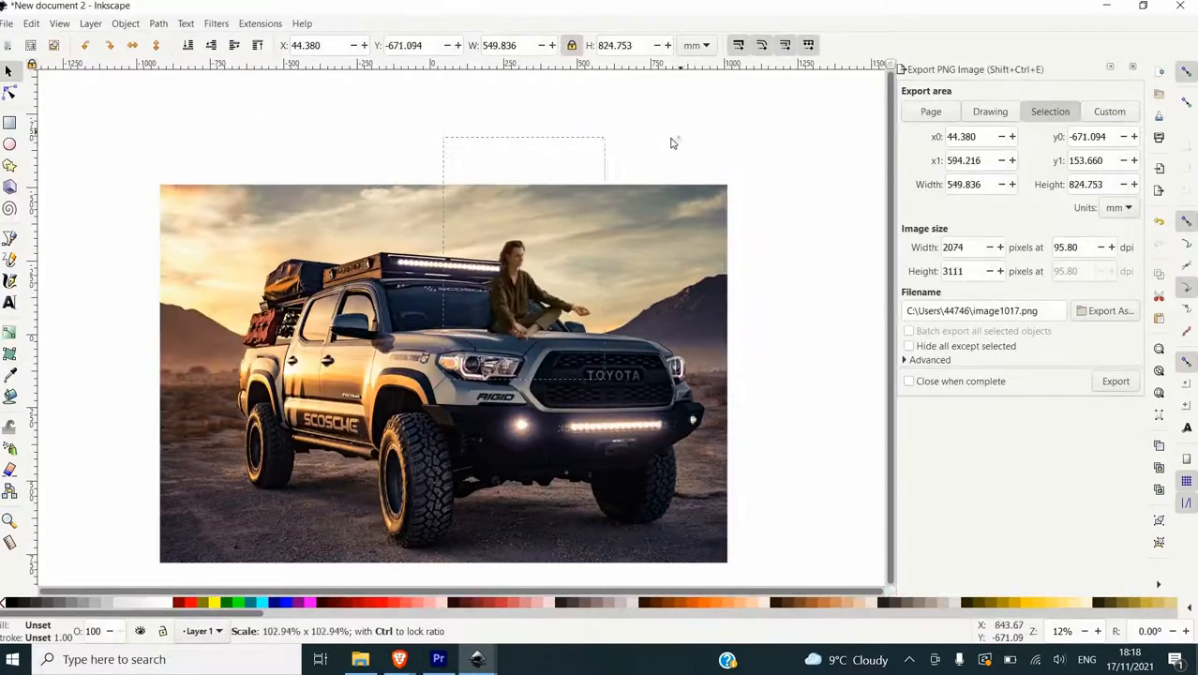
pyautogui.rightClick(989, 512)
pyautogui.click(1043, 517)
pyautogui.click(759, 427)
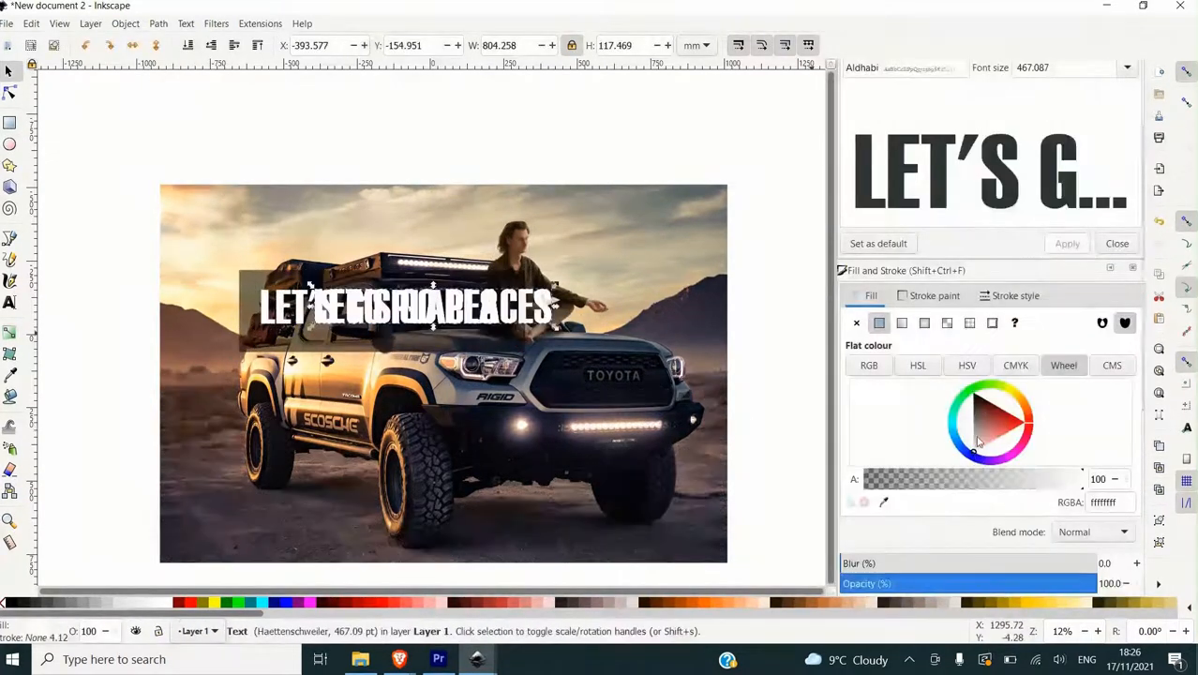
# Darken the flat fill of the white headline text copy over the truck using the colour wheel
pyautogui.moveTo(993, 413); pyautogui.dragTo(965, 436)
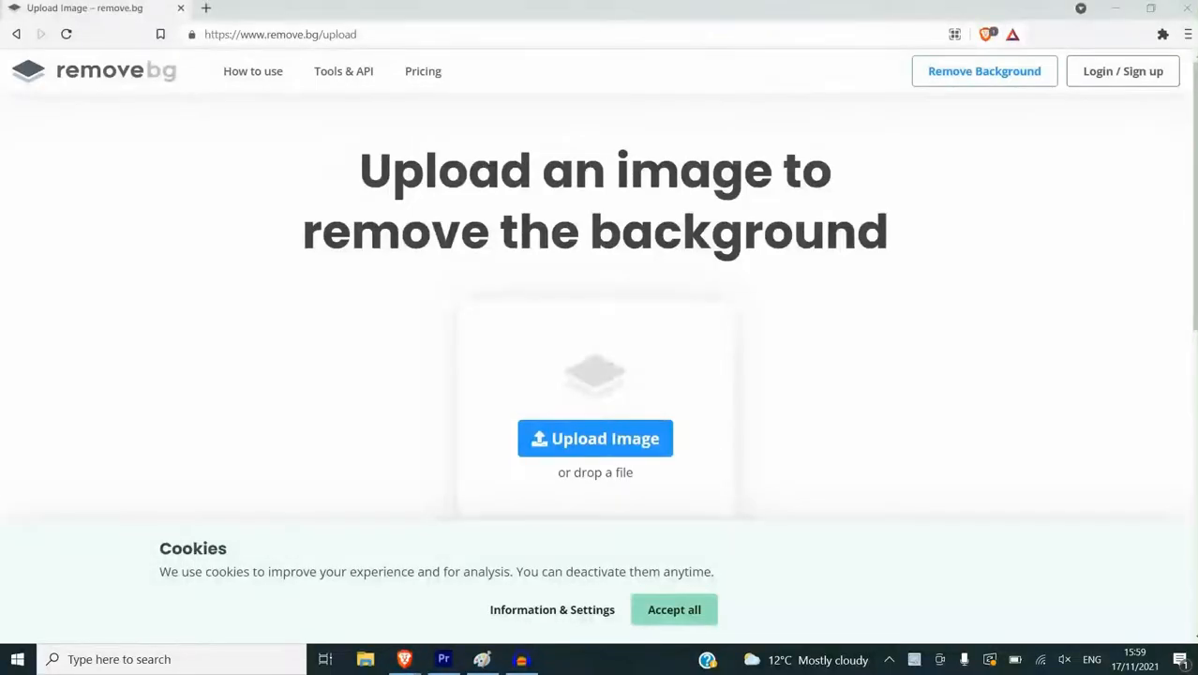
# Switch to remove.bg in the browser and upload the GIRL image from the Desktop for background removal
pyautogui.click(595, 437)
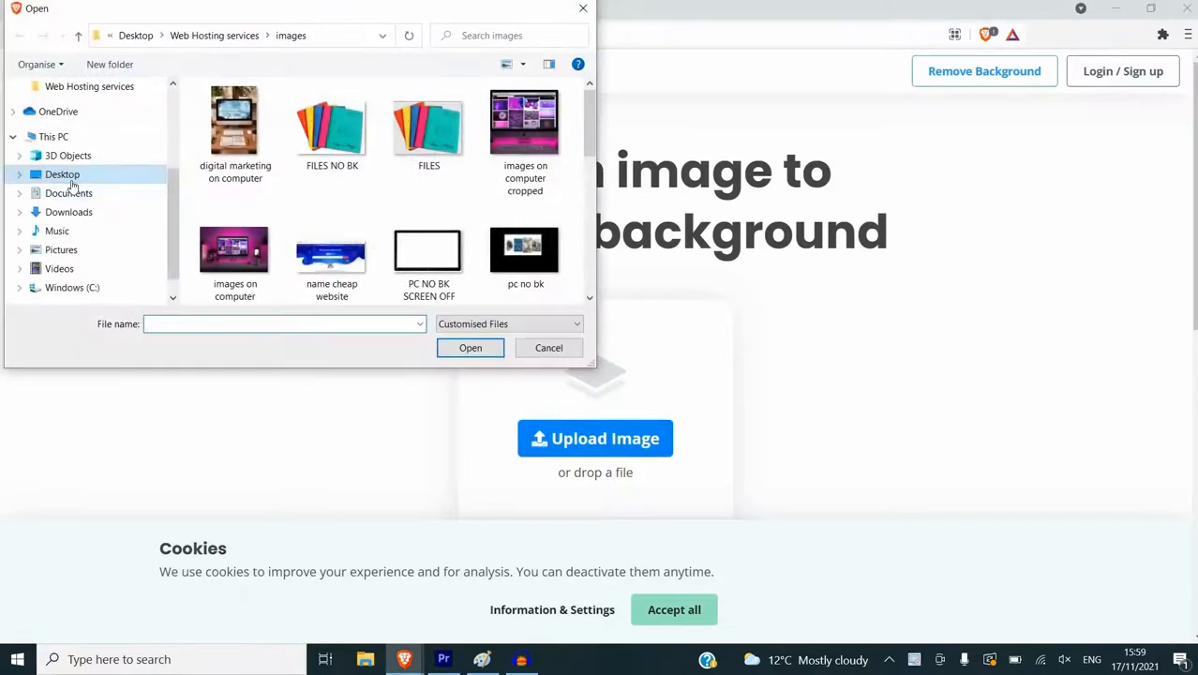
pyautogui.click(71, 178)
pyautogui.scroll(-5, 430, 167)
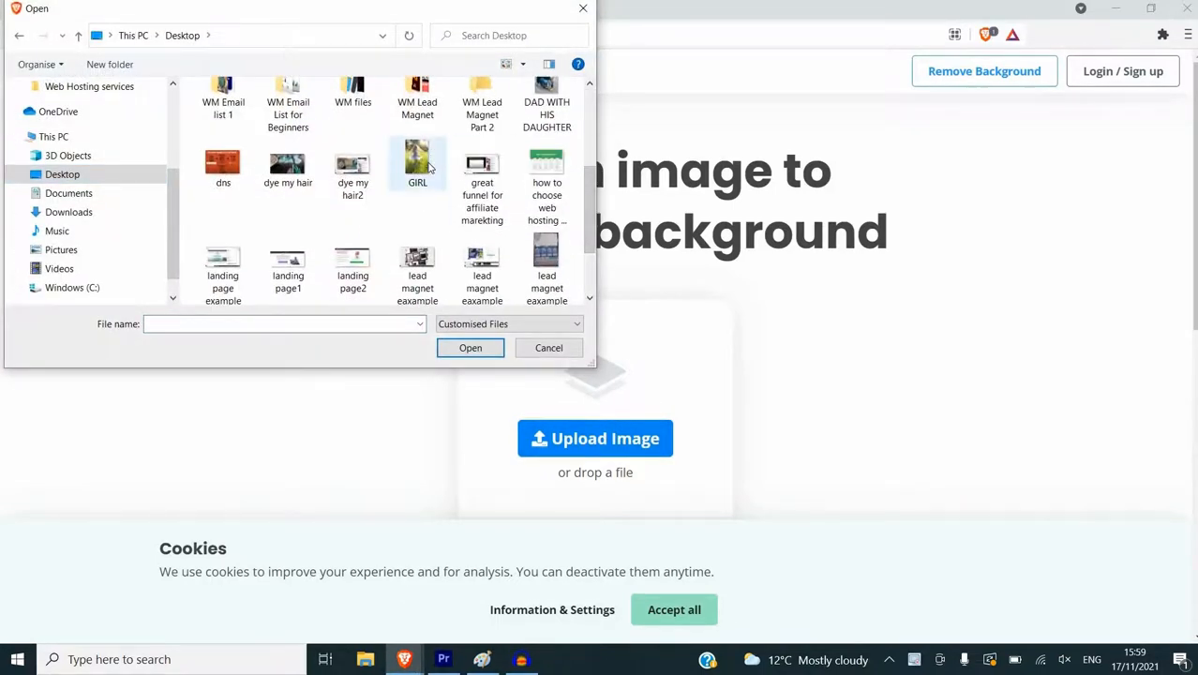
pyautogui.click(417, 164)
pyautogui.click(476, 349)
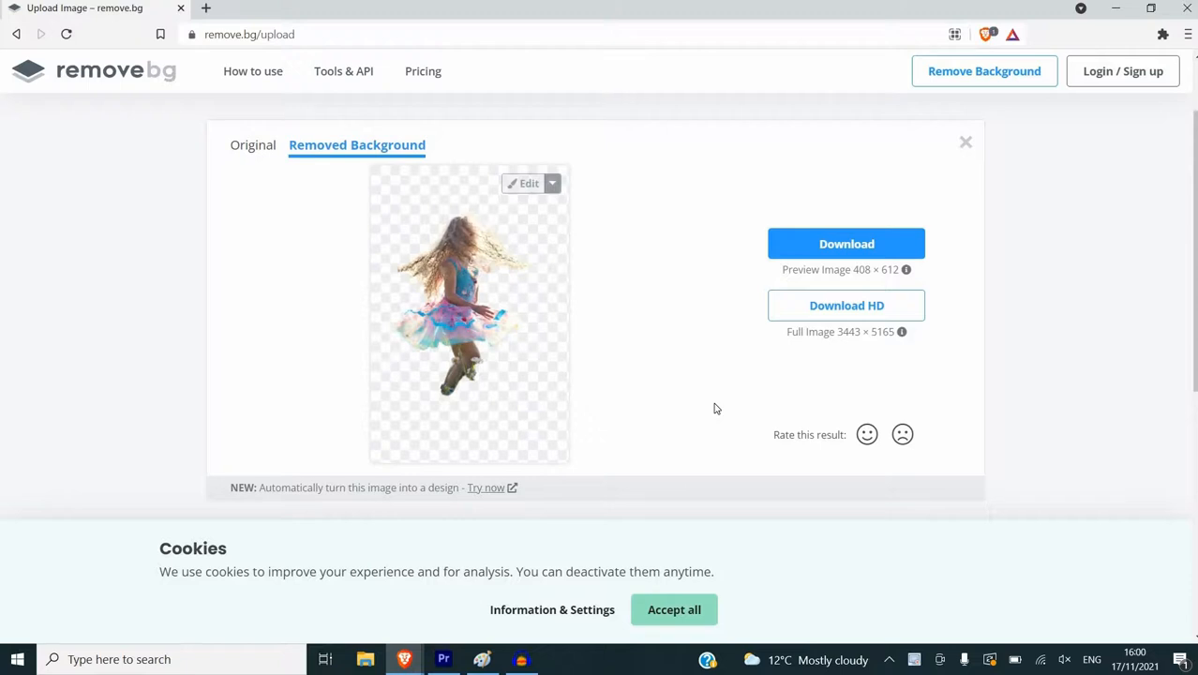
# Download the preview-size cutout to the Desktop as GIRL-removebg-preview in PNG format, and open the saved file to check it
pyautogui.click(819, 245)
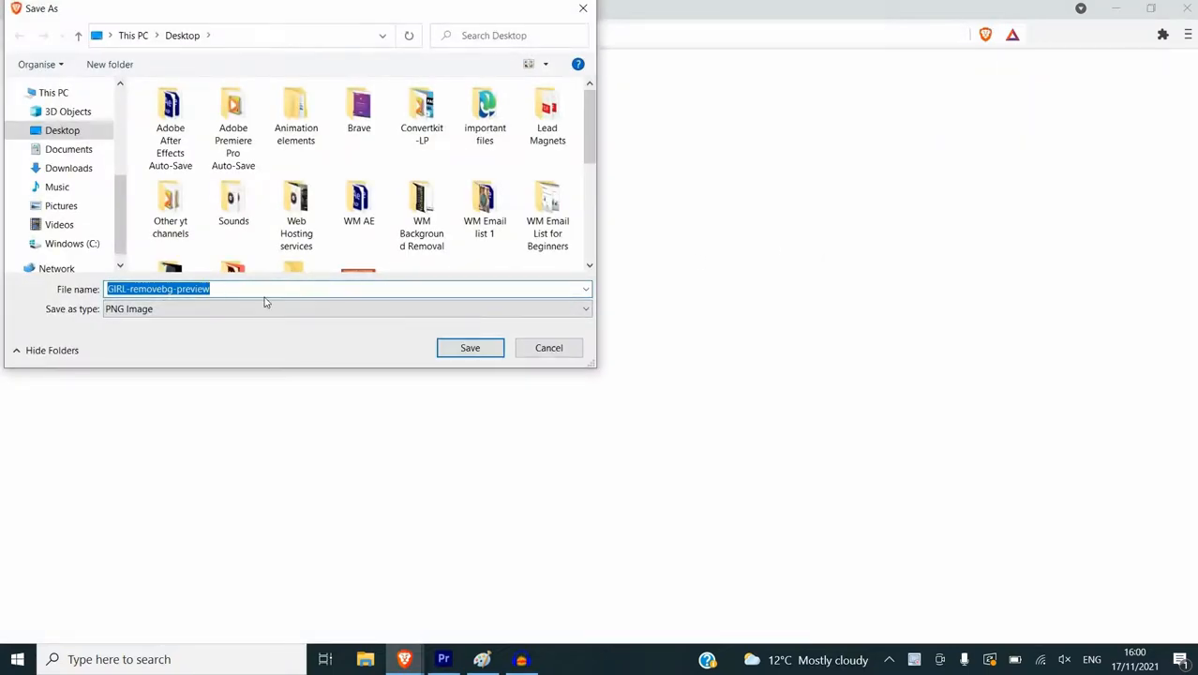
pyautogui.scroll(-5, 422, 164)
pyautogui.click(472, 350)
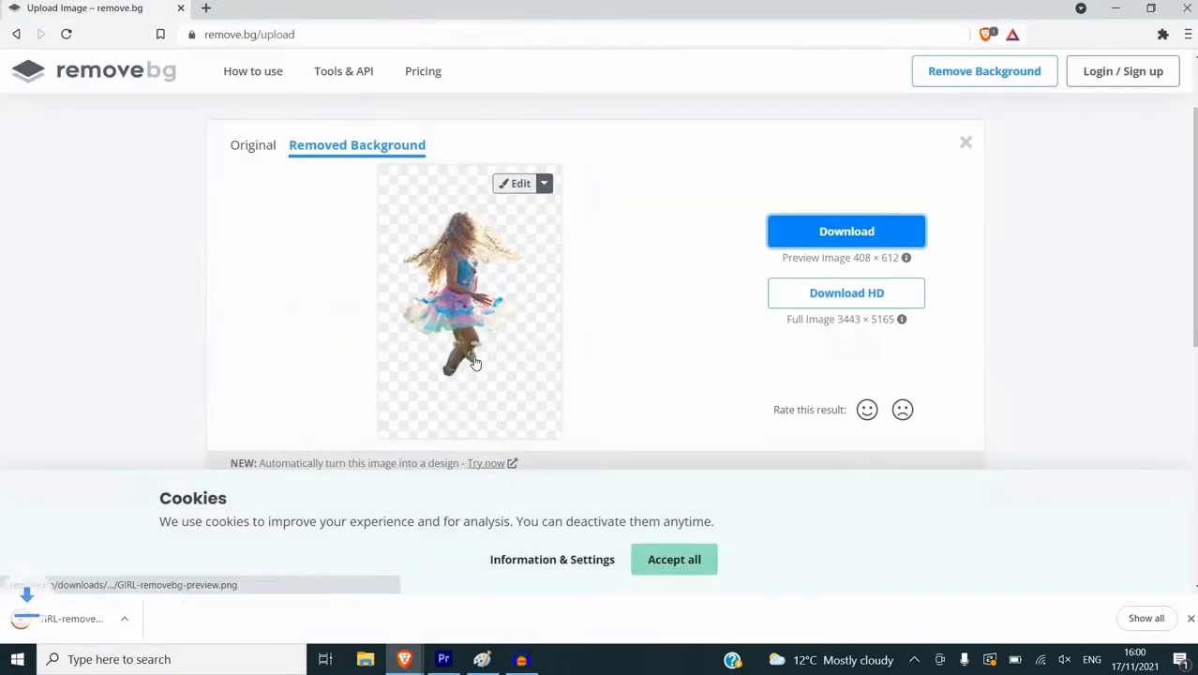
pyautogui.click(141, 622)
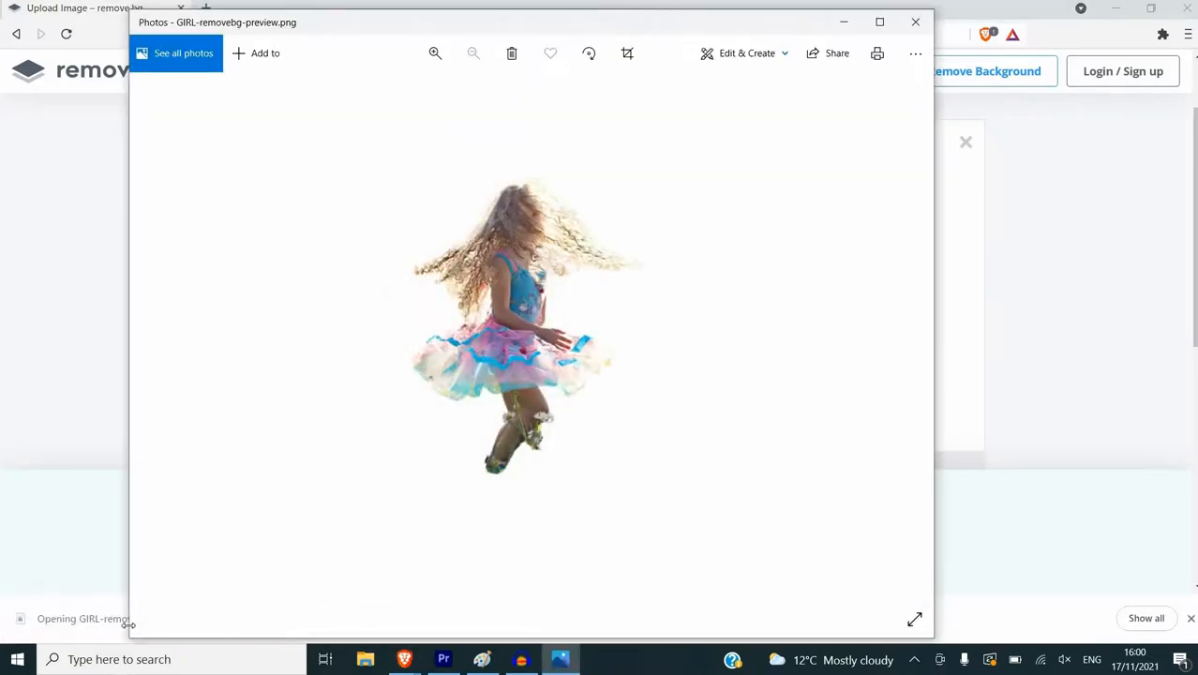
pyautogui.click(918, 21)
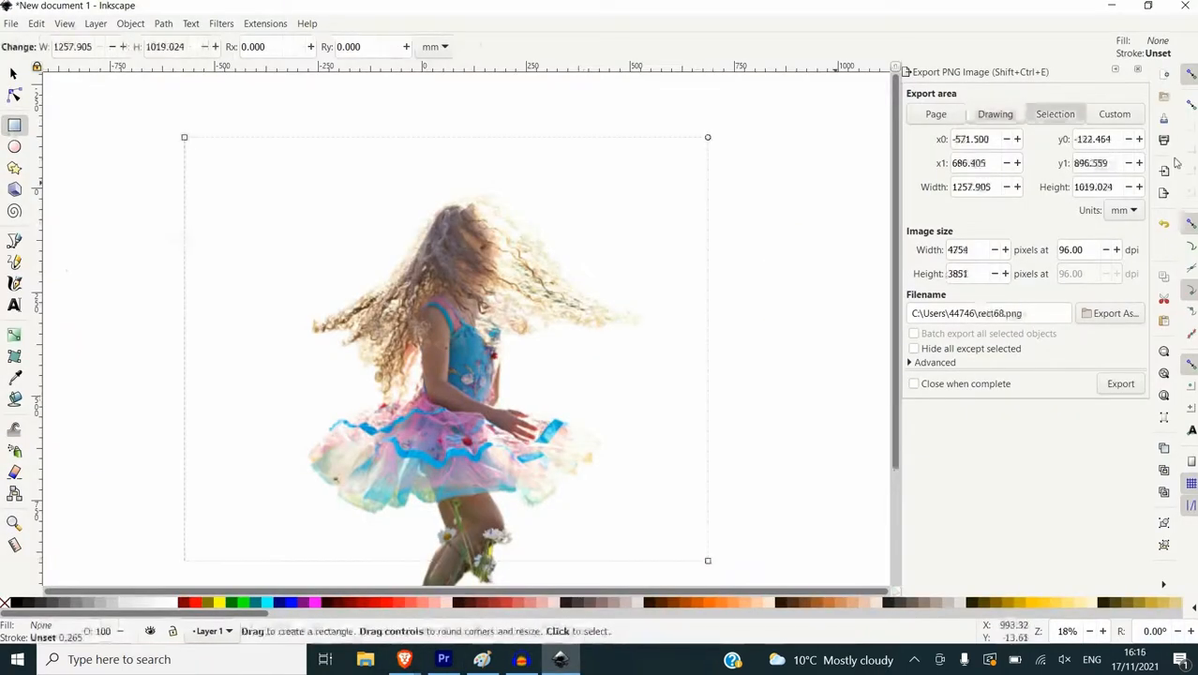
# Switch to Inkscape and give the unfilled rectangle around the girl's cutout a blue-to-pink linear gradient fill
pyautogui.click(130, 24)
pyautogui.click(246, 52)
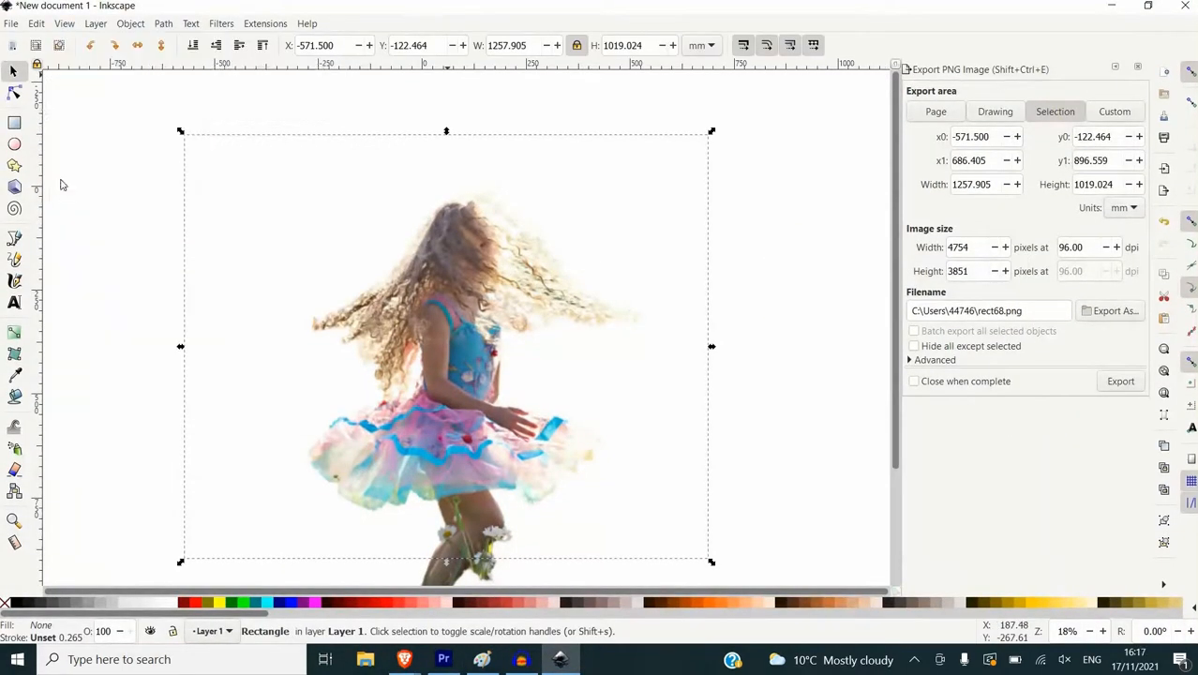
pyautogui.click(161, 24)
pyautogui.moveTo(14, 31)
pyautogui.click(1163, 584)
pyautogui.click(1078, 521)
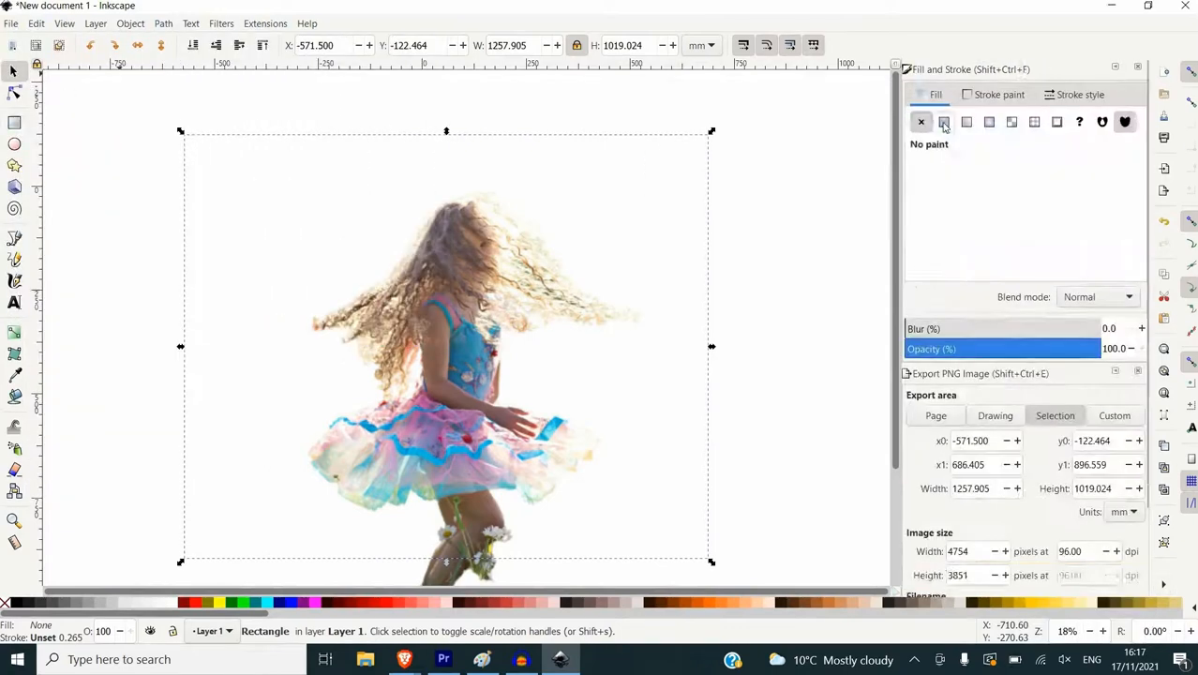
pyautogui.click(943, 122)
pyautogui.moveTo(644, 410); pyautogui.dragTo(658, 428)
pyautogui.click(967, 122)
pyautogui.click(941, 281)
pyautogui.click(948, 245)
pyautogui.click(434, 417)
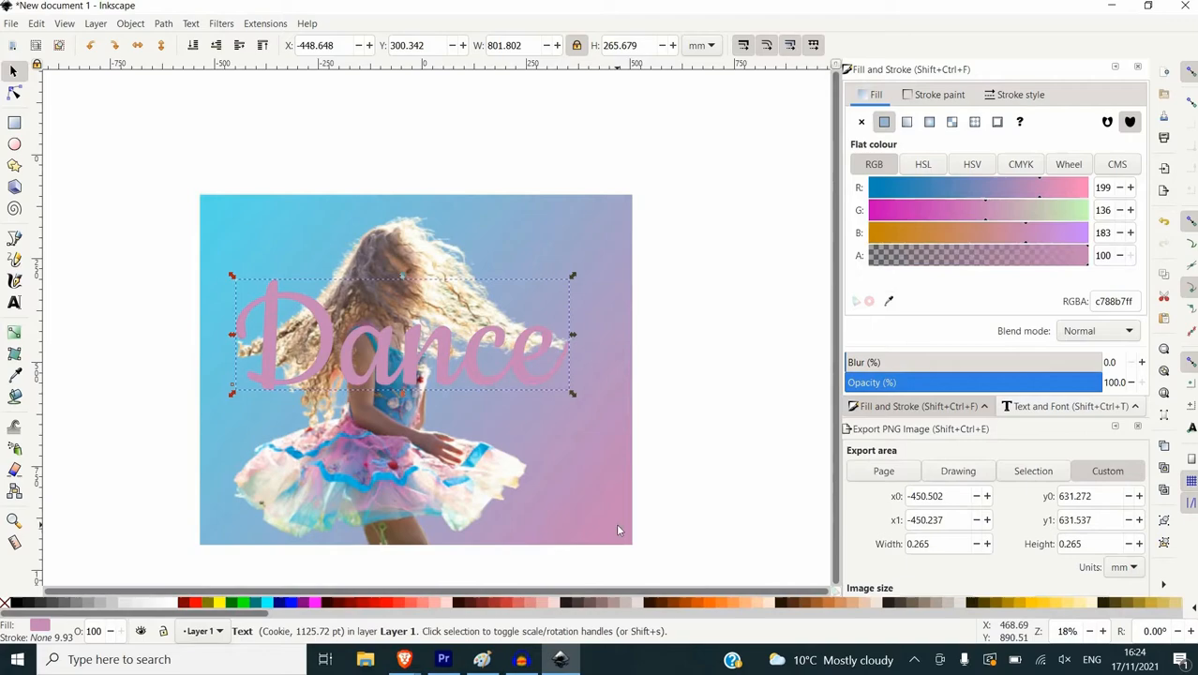
# Darken the fill of a "Dance" text copy with the colour wheel and offset the lettering slightly to form a shadow
pyautogui.click(1068, 164)
pyautogui.click(984, 217)
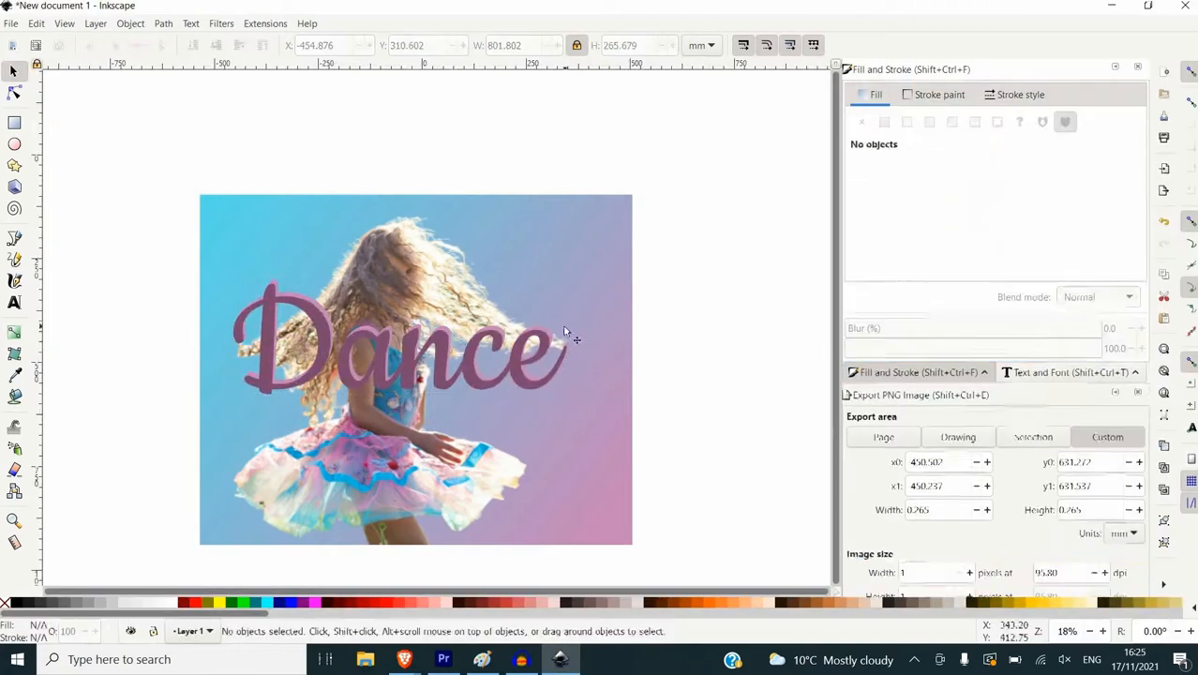
pyautogui.moveTo(403, 356); pyautogui.dragTo(383, 379)
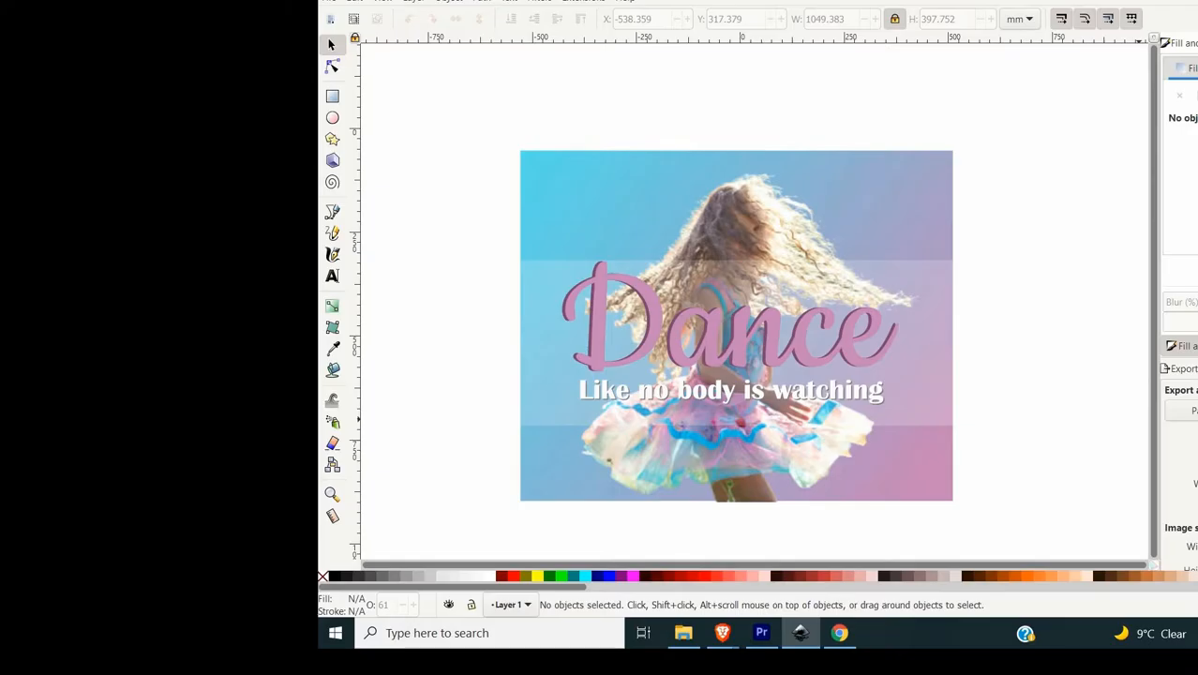